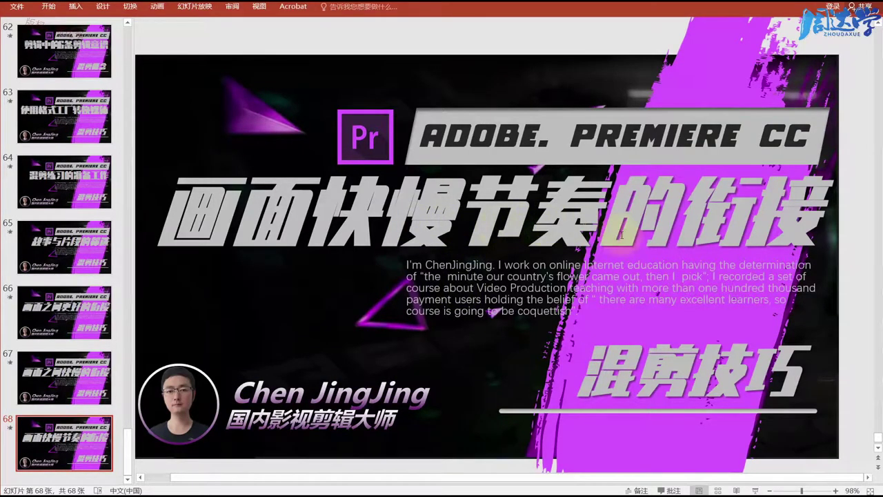
Preview slide 67, then return to slide 68 on fast-and-slow shot pacing.
left_click(65, 387)
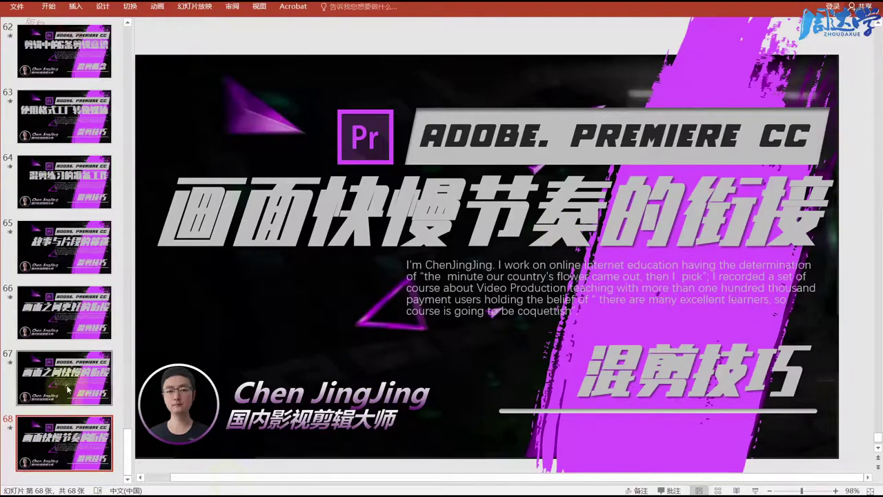
left_click(70, 443)
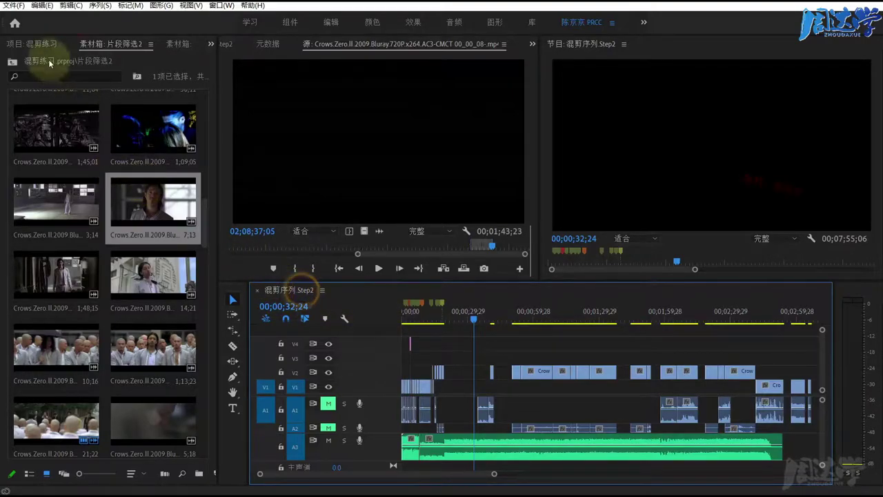
Show all project items and open the duplicate 混剪序列 Step2 sequence in the timeline.
left_click(27, 45)
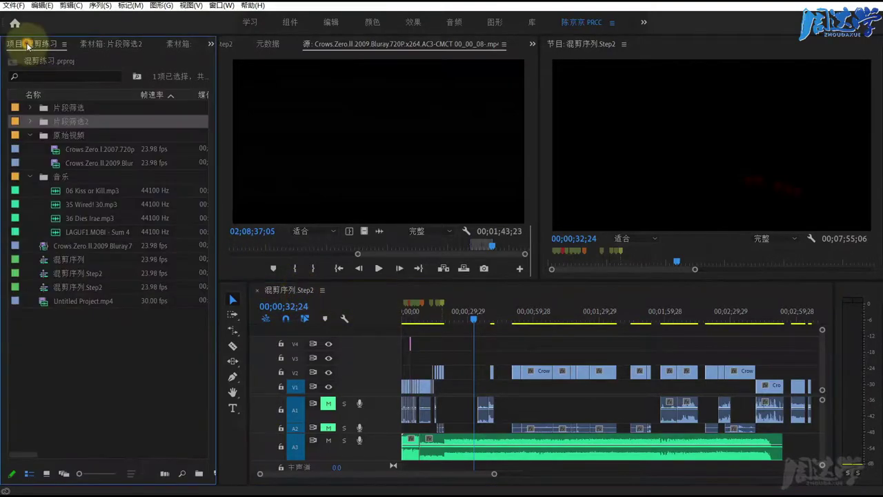
left_click(76, 288)
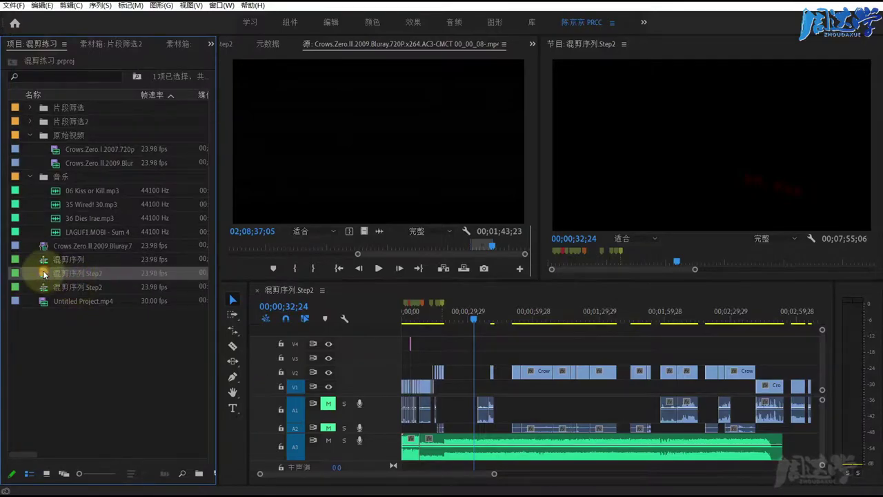
left_click(44, 289)
double_click(44, 288)
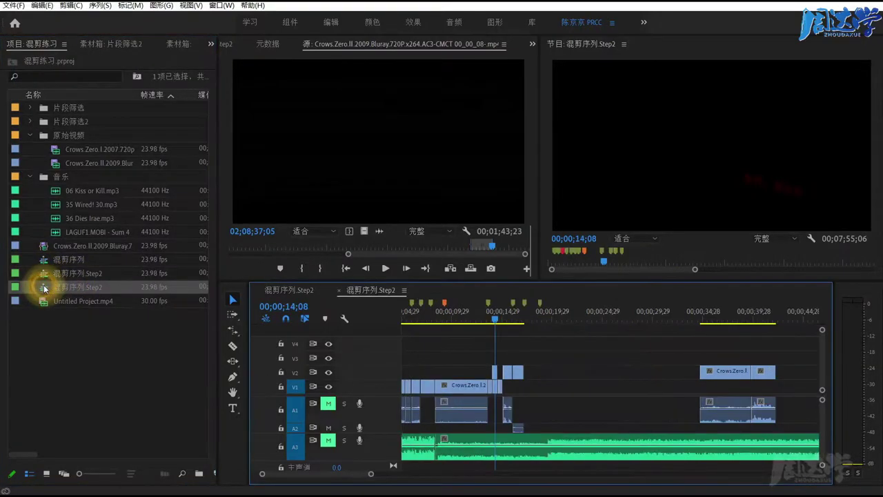
scroll(556, 381, "down", 3)
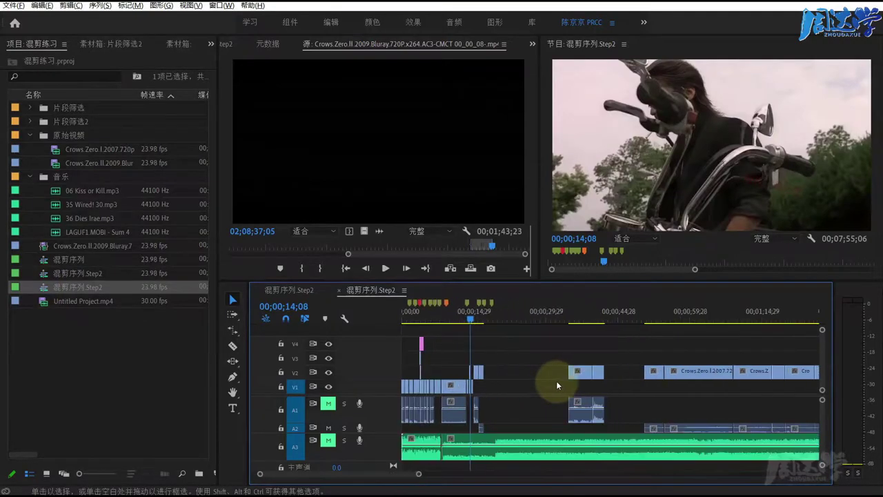
scroll(540, 371, "down", 1)
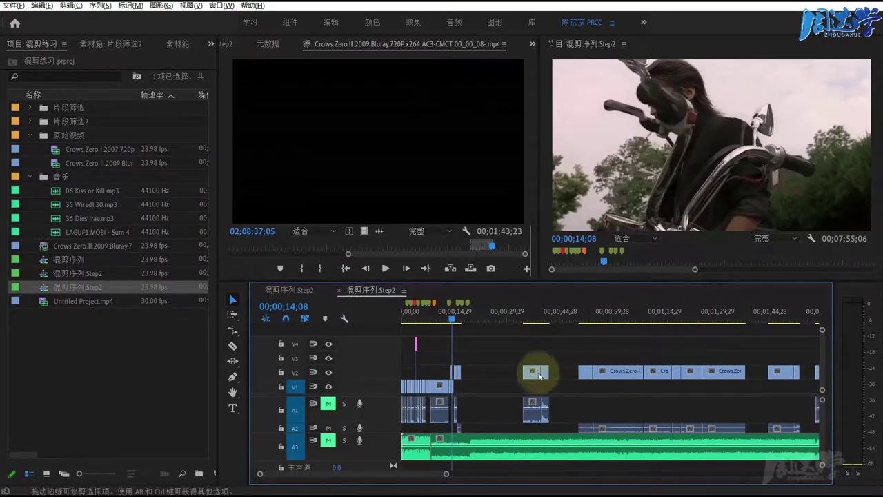
Rename the copied sequence from Step2 to 混剪序列.Step3.
left_click(48, 273)
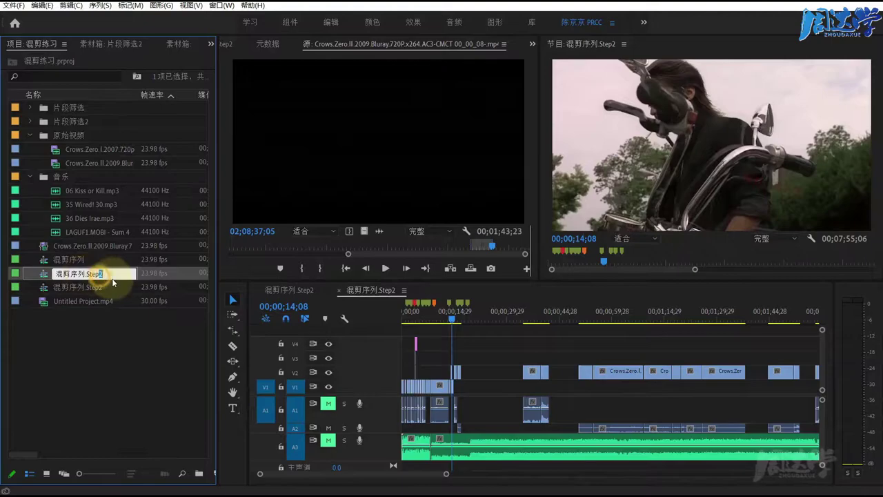
type("3")
left_click(83, 335)
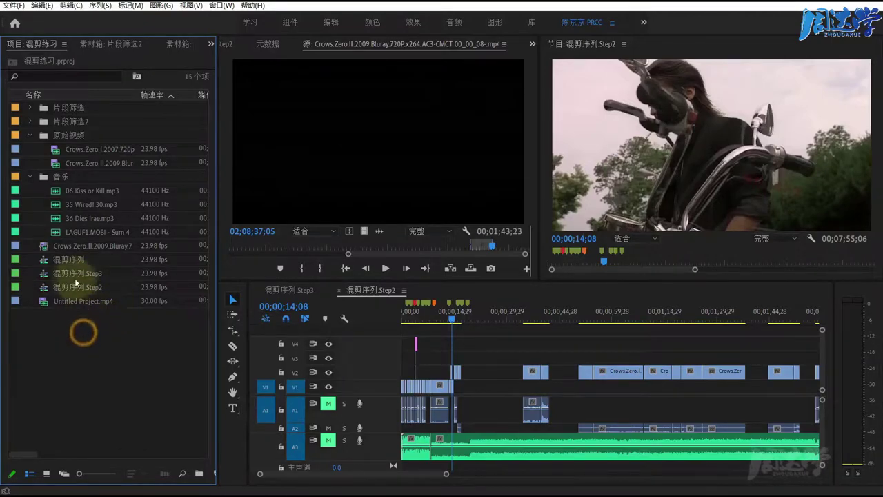
left_click(78, 291)
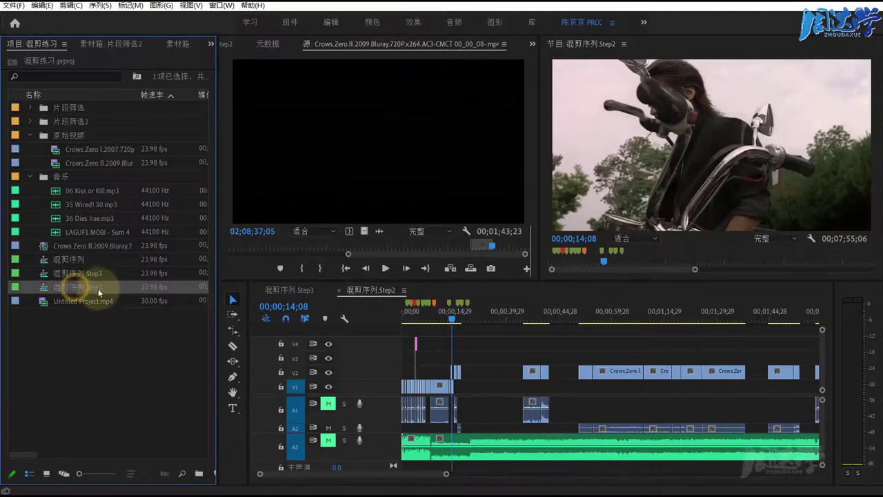
left_click(91, 276)
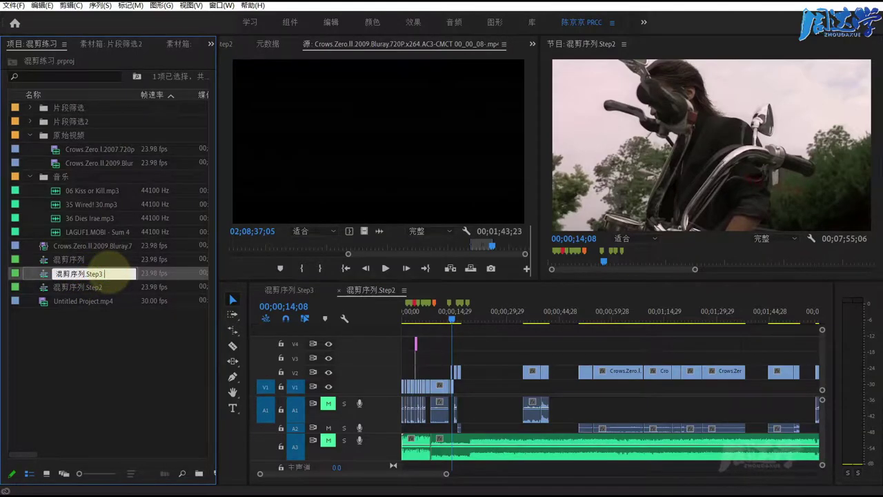
key("Tab")
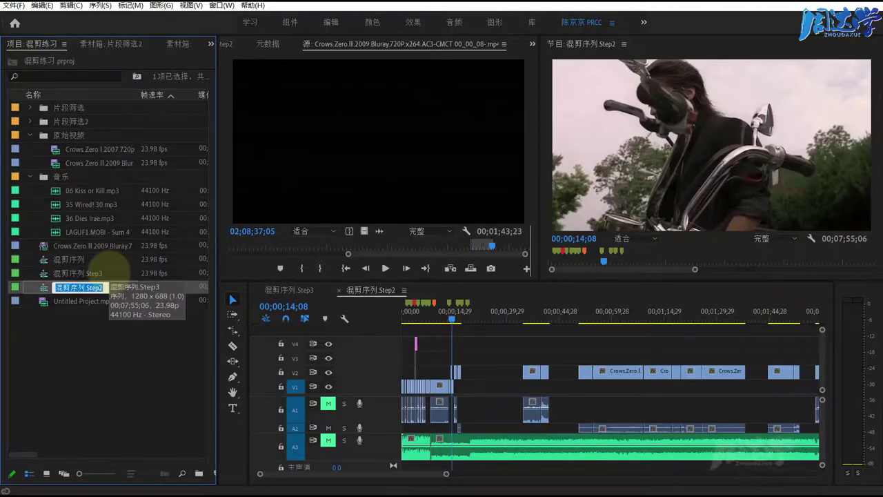
left_click(109, 273)
Open Step3, close the Step2 timeline, and place a V2 clip at the end of the cut.
double_click(48, 276)
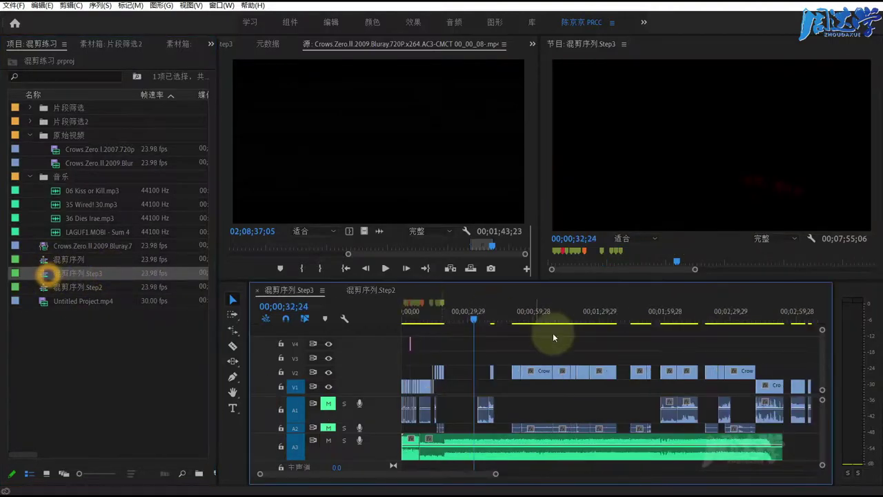
left_click(339, 289)
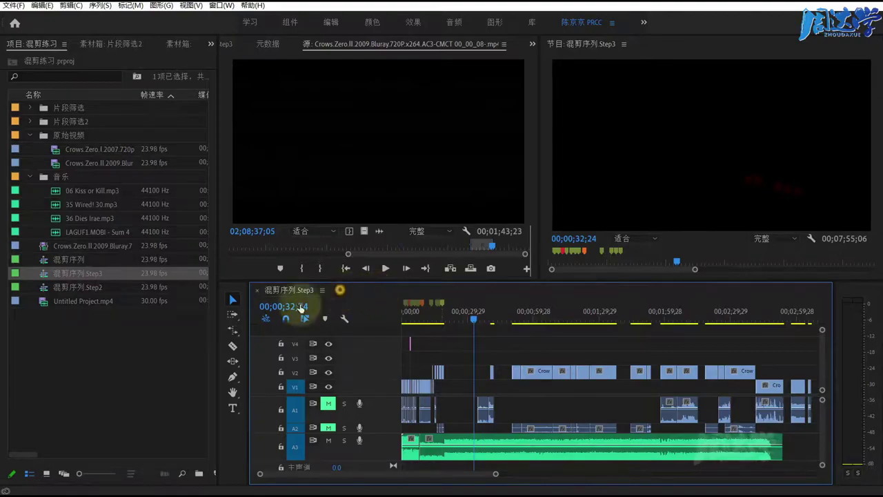
left_click(447, 314)
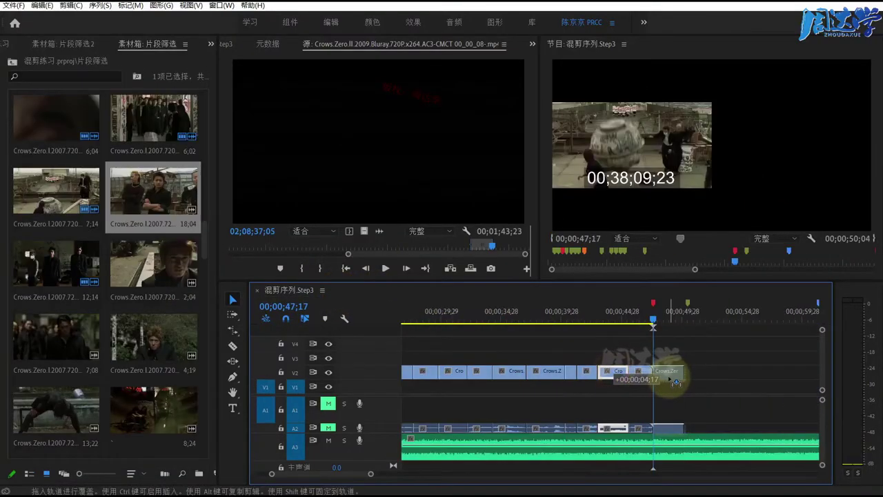
mouse_move(622, 376)
left_mouse_down()
mouse_move(641, 375)
mouse_move(608, 353)
left_mouse_up()
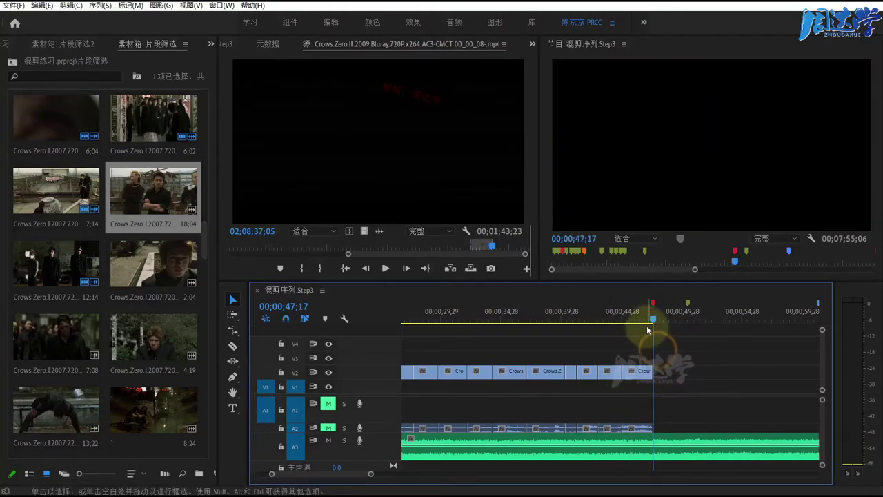
Trim the last clip's out point to the playhead at 47;08 and replay from 45;04.
mouse_move(648, 330)
left_mouse_down()
mouse_move(607, 340)
mouse_move(647, 342)
left_mouse_up()
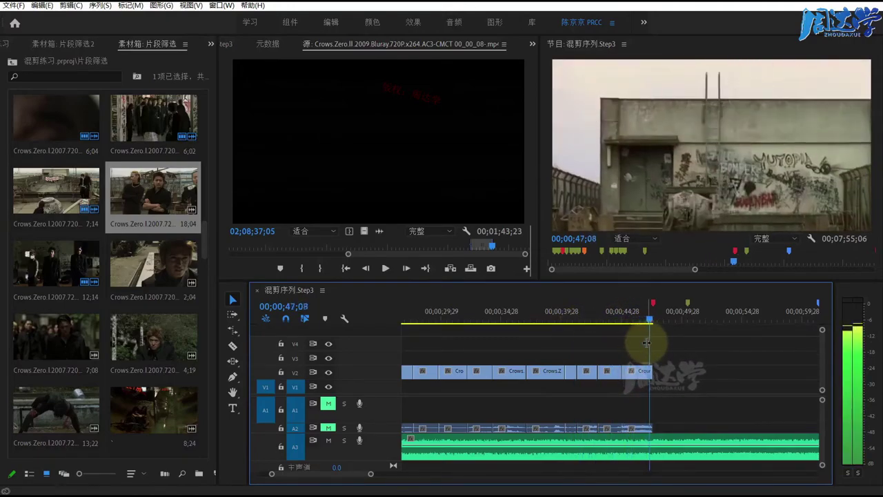
key("space")
left_click(645, 317)
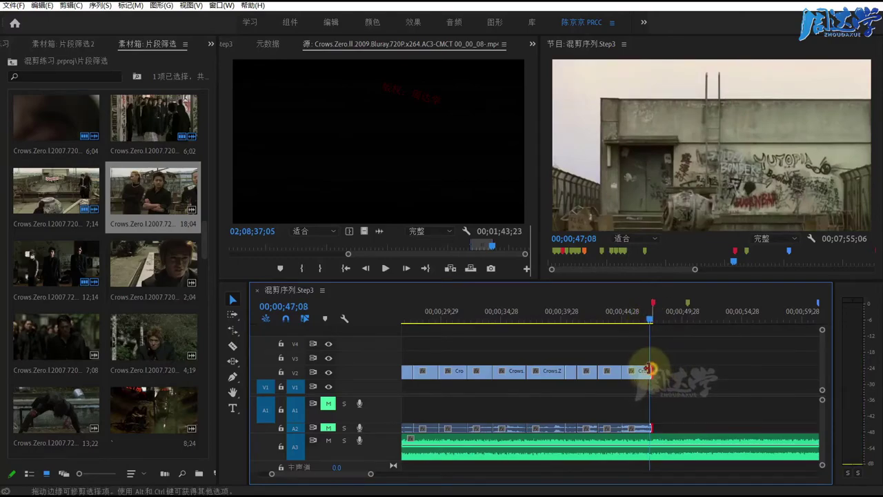
left_click_drag(647, 370, 645, 370)
left_click_drag(651, 320, 625, 320)
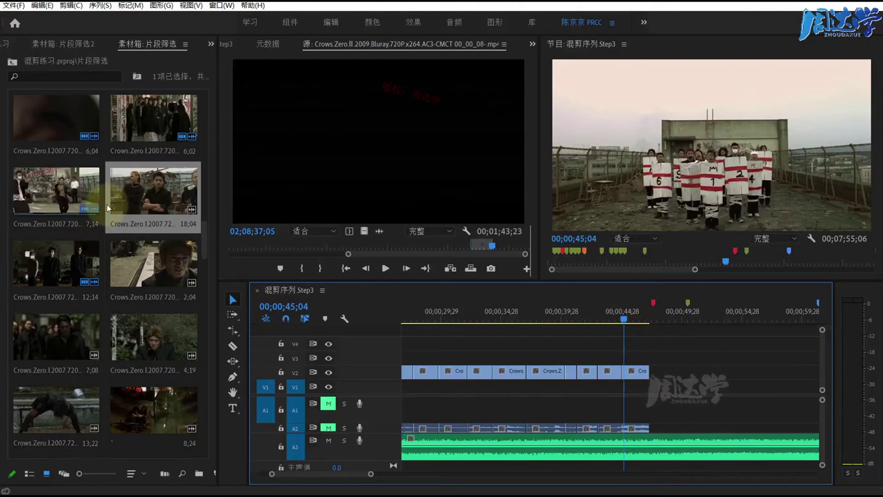
key("space")
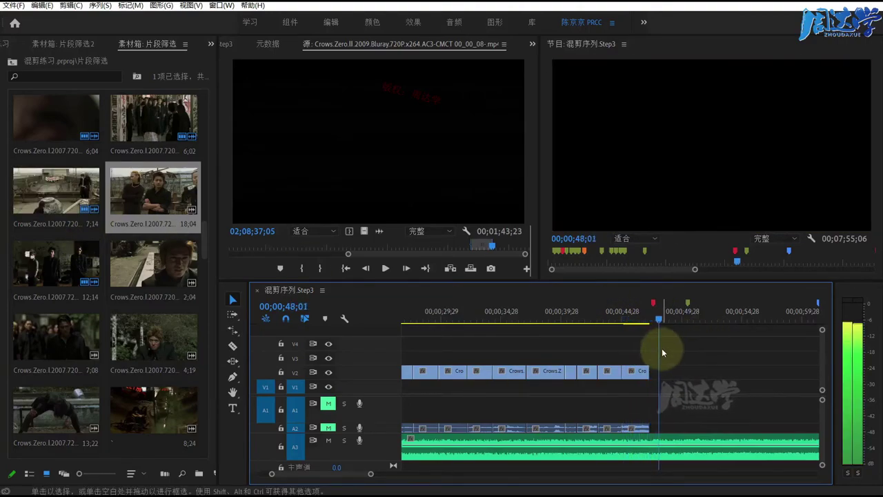
key("space")
key("equal")
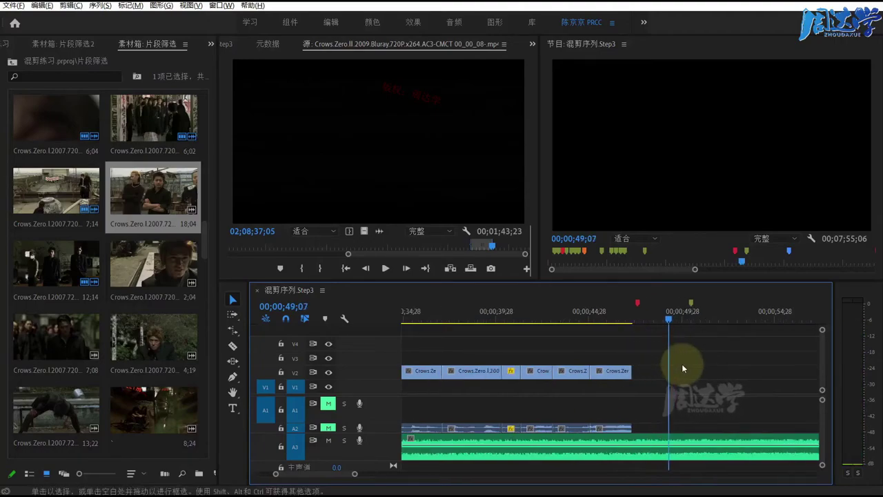
key("equal")
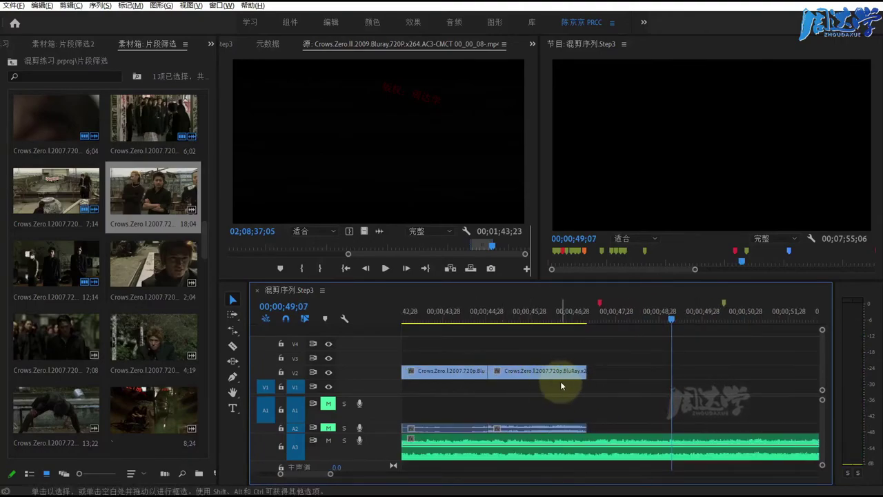
key("minus")
key("minus")
Nudge the last three short clips and their audio later, then play the ending from 40;02.
left_click_drag(485, 350, 591, 424)
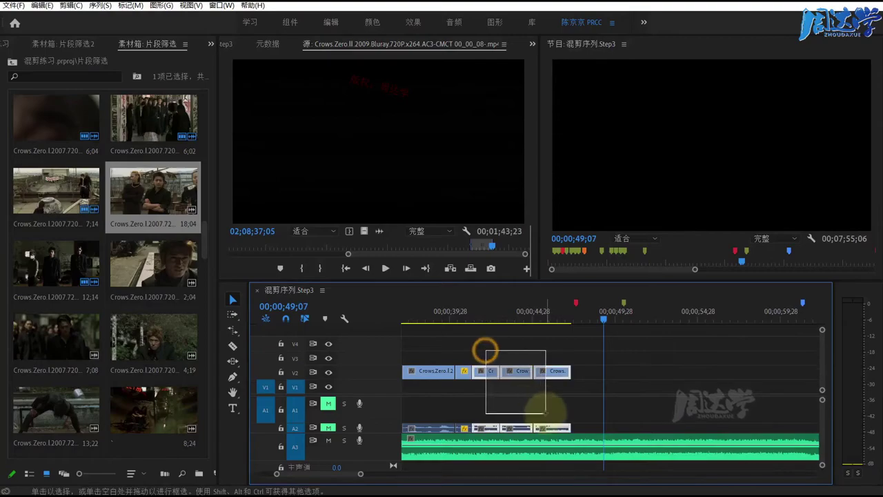
left_click_drag(546, 371, 550, 370)
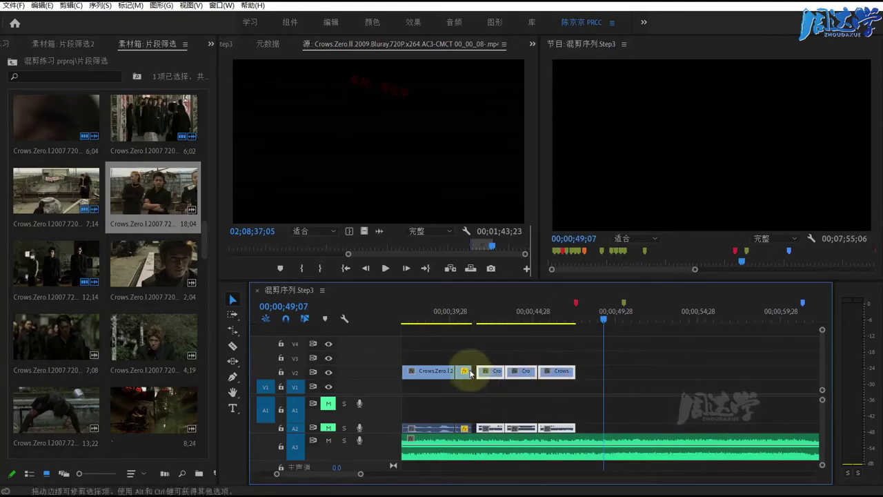
left_click(471, 374)
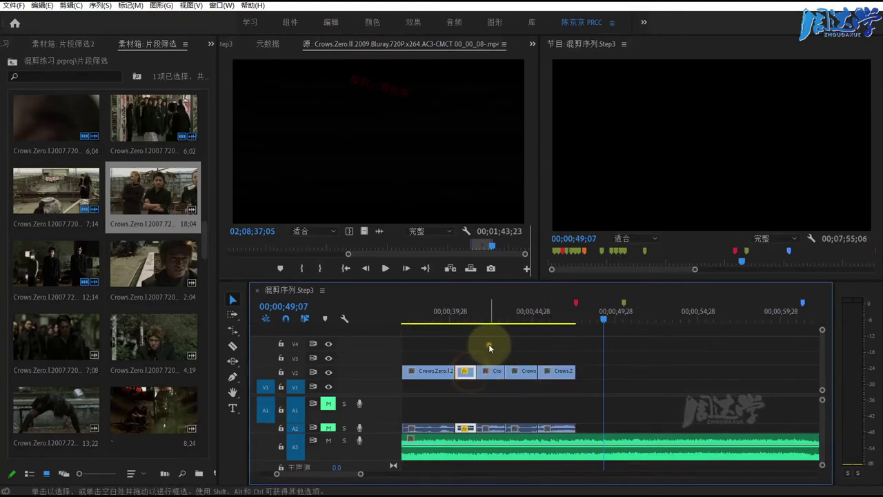
left_click(488, 344)
left_click(452, 312)
key("space")
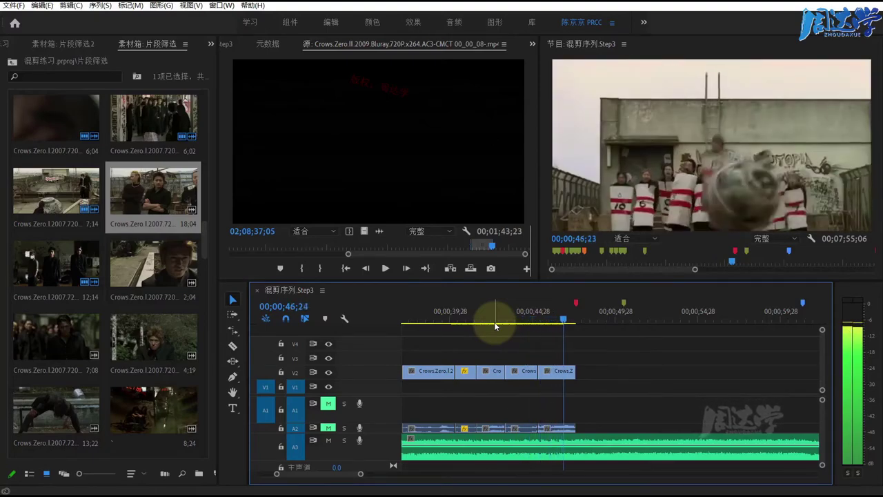
key("space")
left_click_drag(573, 322, 577, 319)
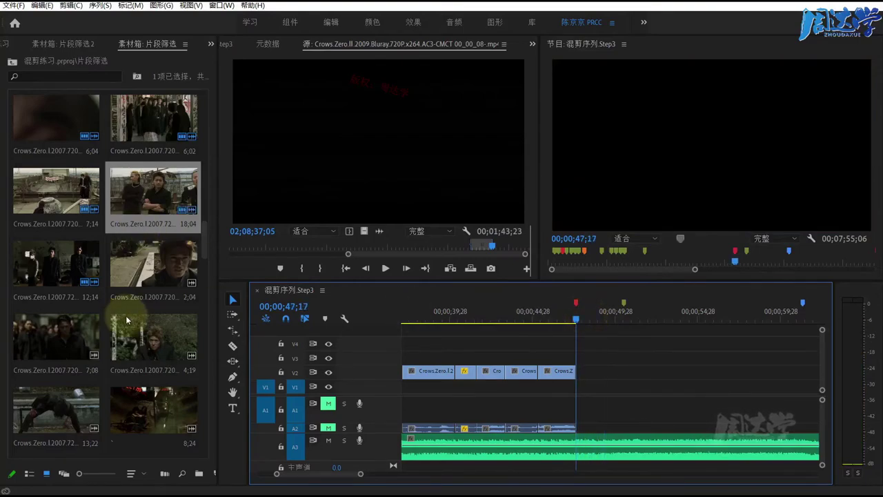
scroll(144, 306, "up", 3)
Append the 9;13, 7;29, 9;04 and 6;04 Crows Zero clips in order to the end of V2.
scroll(140, 313, "up", 1)
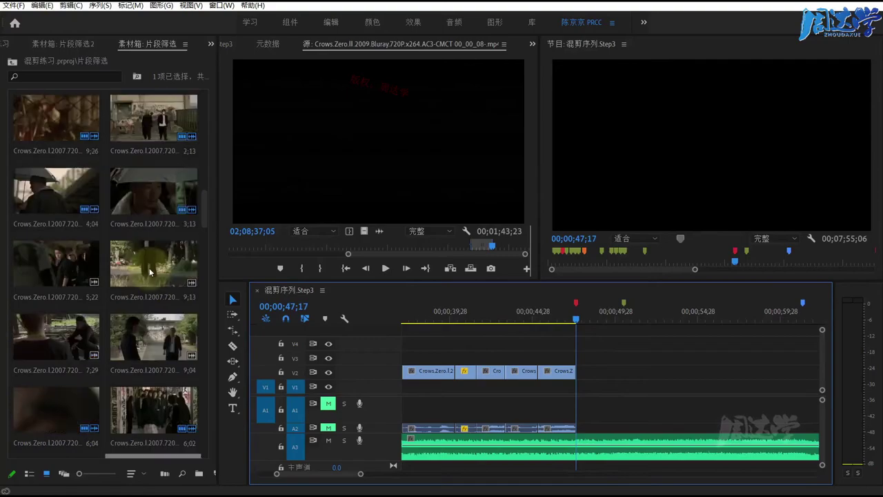
left_click_drag(146, 255, 579, 374)
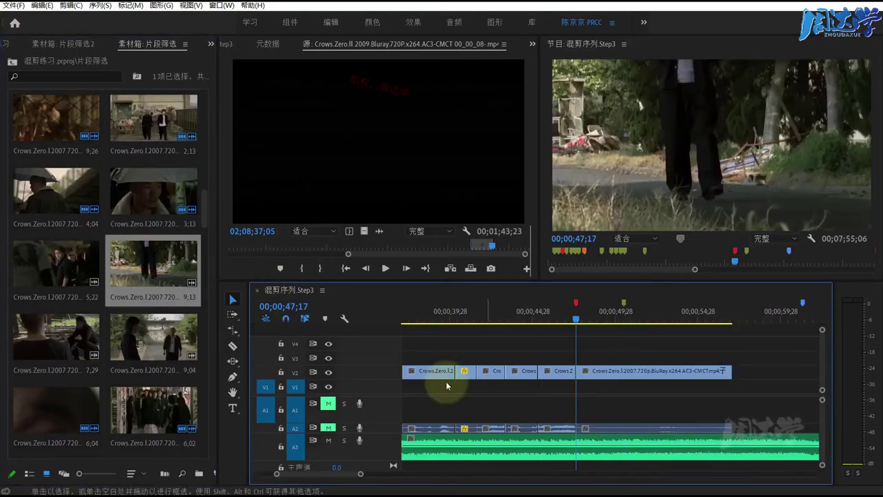
key("minus")
key("minus")
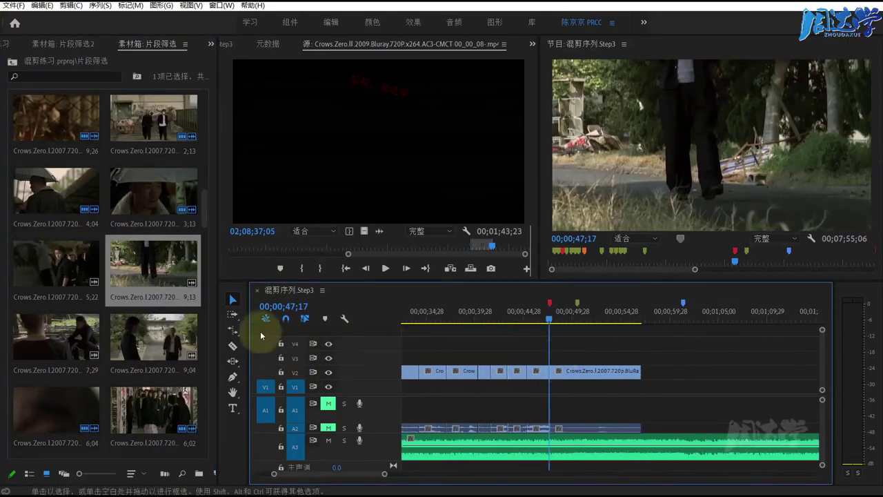
left_click_drag(49, 338, 642, 376)
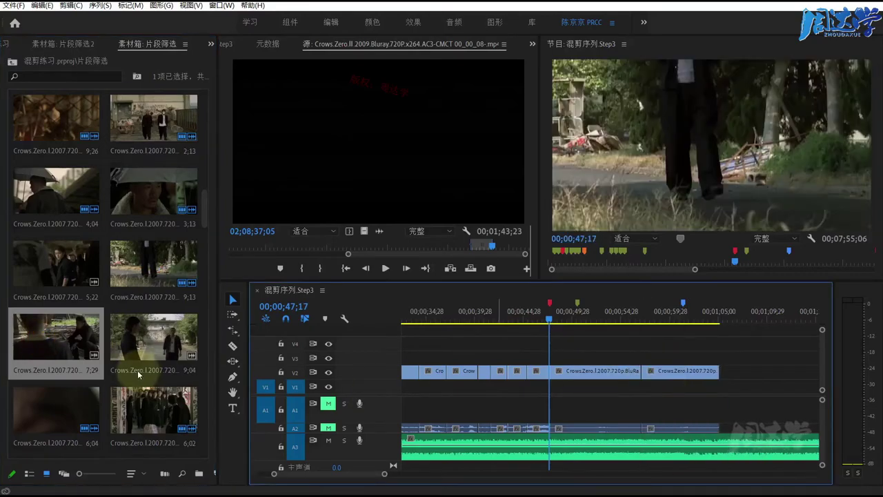
left_click_drag(153, 337, 714, 374)
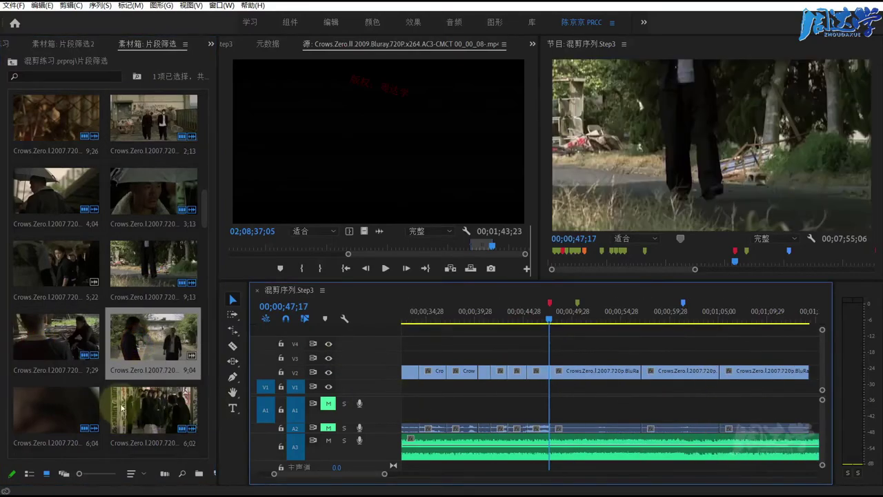
key("minus")
key("minus")
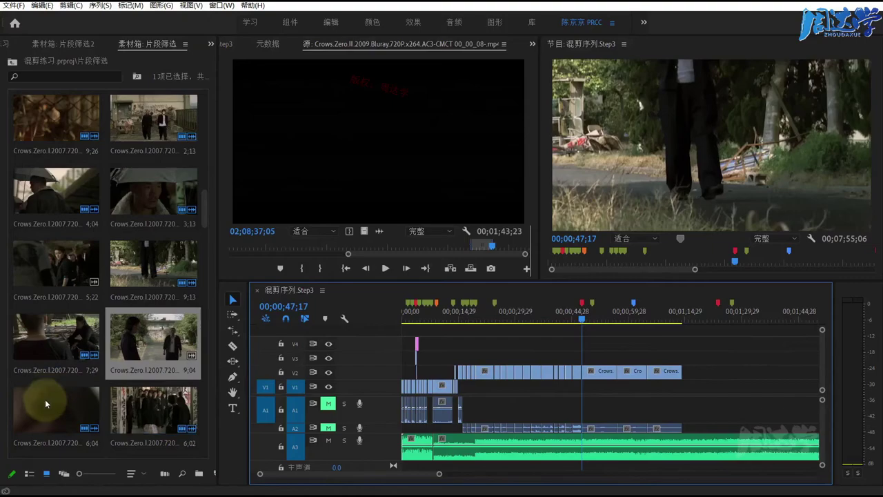
left_click_drag(57, 413, 690, 372)
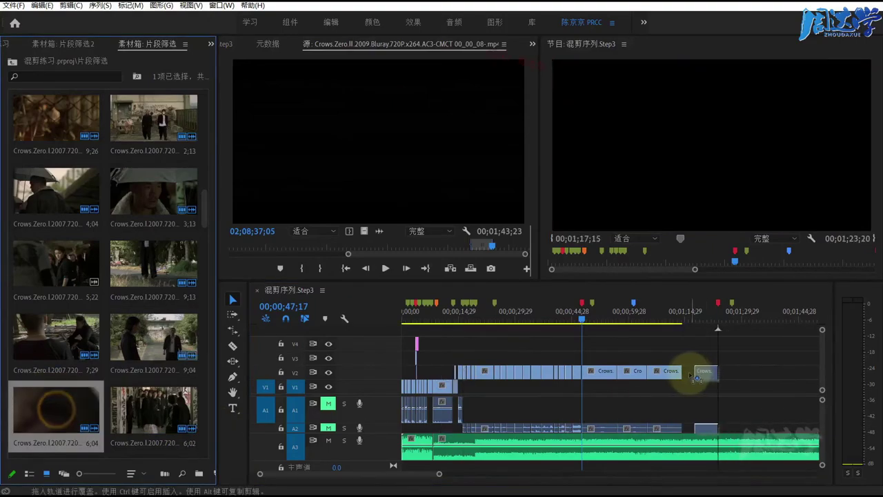
key("equal")
key("equal")
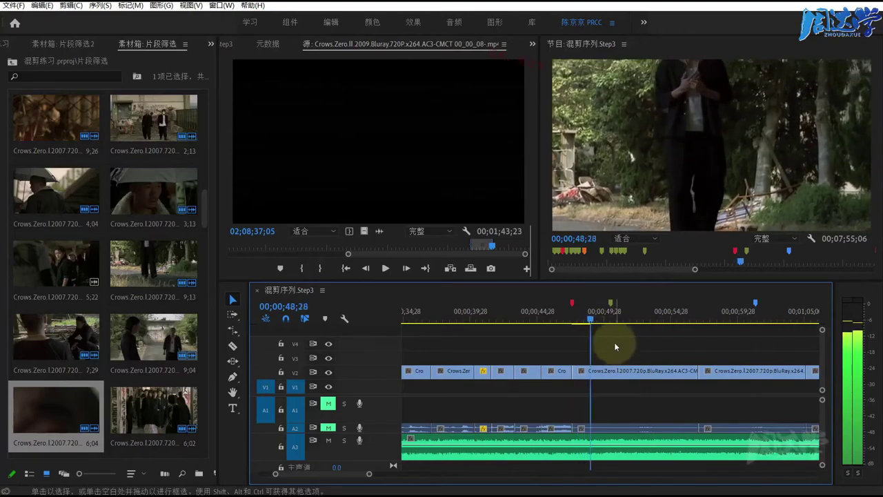
Scrub through the newly added clips starting around 50;28.
left_click(618, 318)
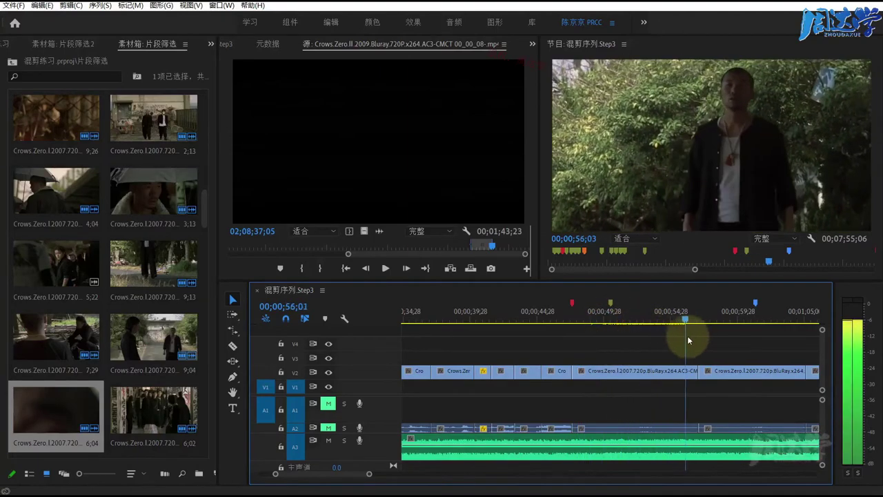
left_click_drag(617, 319, 746, 341)
left_click(583, 375)
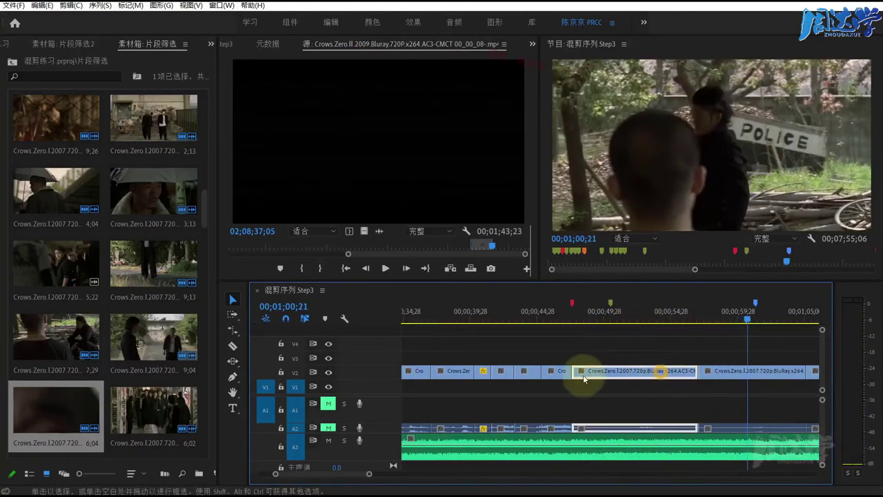
key("minus")
key("minus")
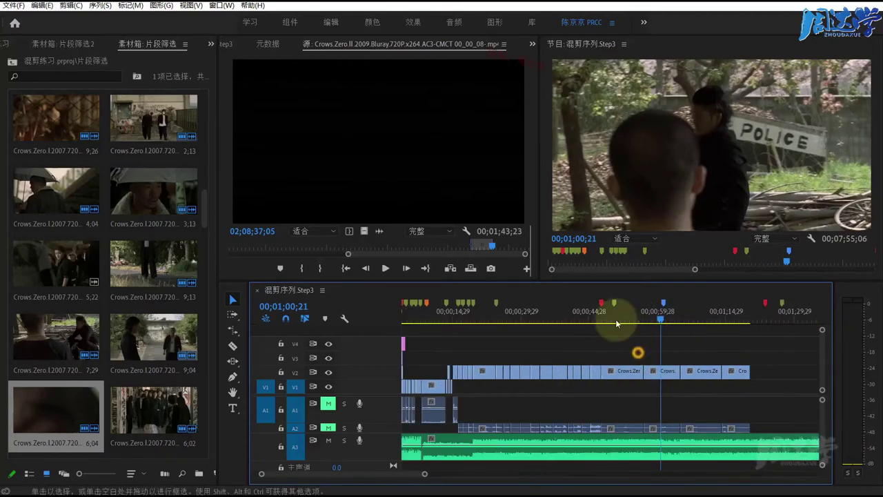
Retrim the cut between two V2 clips, slide later clips left, and play from about 47 seconds.
mouse_move(616, 320)
left_mouse_down()
mouse_move(716, 336)
mouse_move(624, 341)
left_mouse_up()
left_click_drag(607, 372, 724, 402)
left_click_drag(733, 372, 720, 375)
scroll(708, 408, "up", 3)
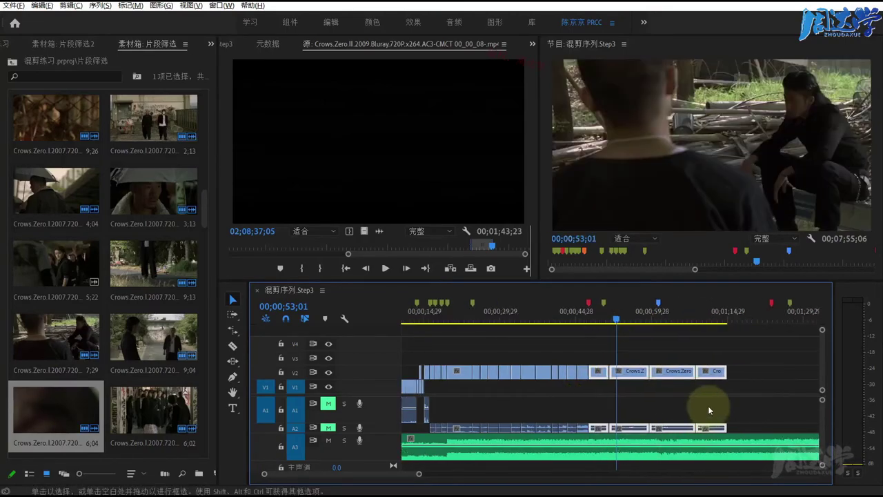
scroll(528, 338, "up", 2)
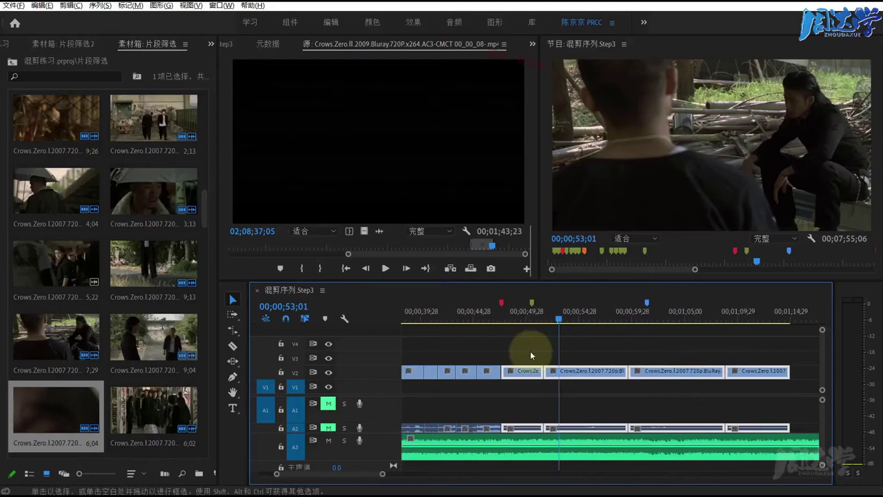
left_click(508, 321)
key("space")
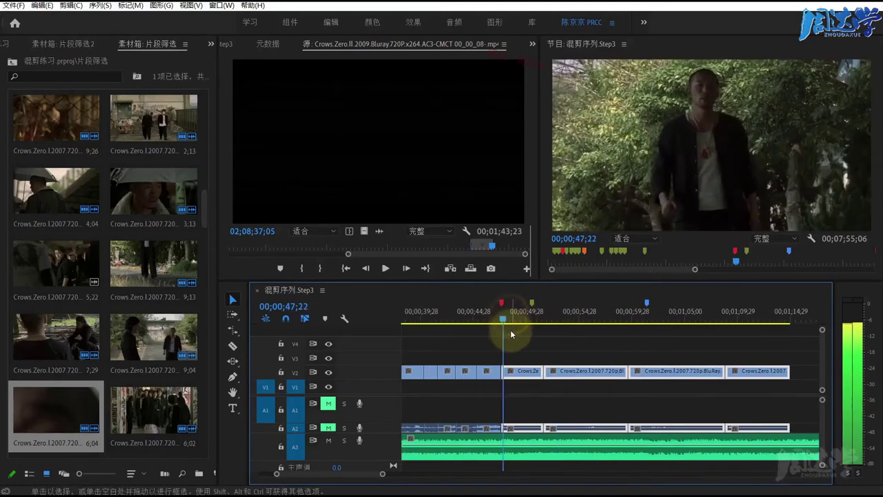
Set the current time to 49;01 and trim the V2 clip edge to it.
key("space")
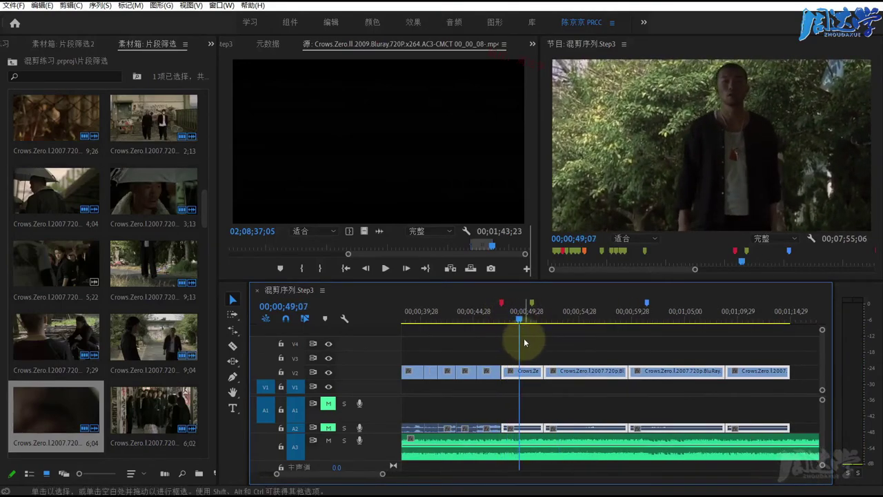
scroll(524, 338, "up", 2)
left_click(517, 321)
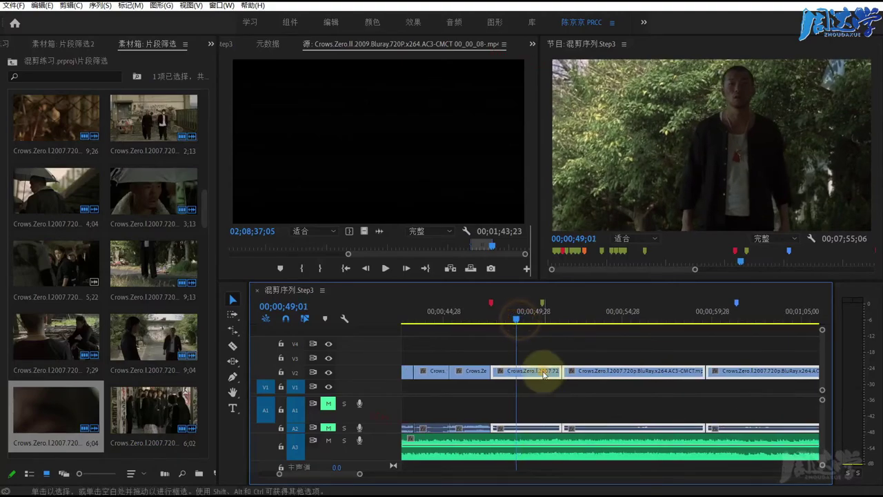
left_click_drag(558, 371, 517, 370)
left_click(536, 370)
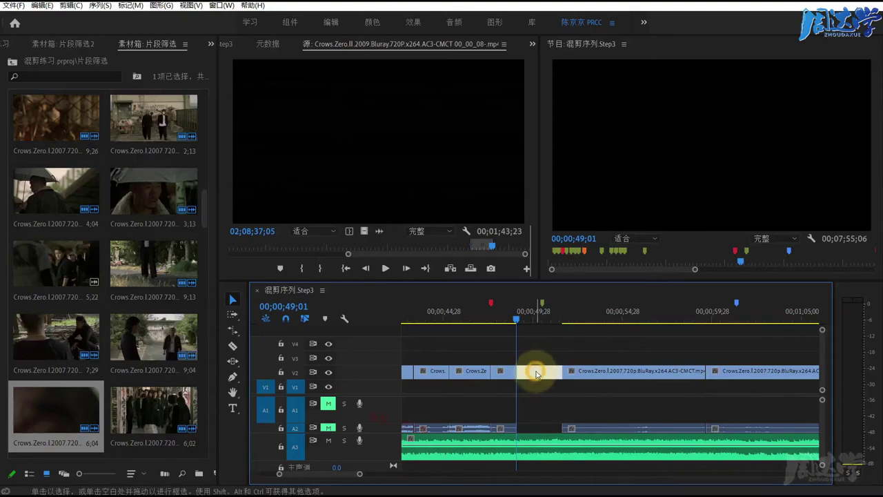
Slide the later V2 clips left to close the gap, then replay from 49;14.
key("minus")
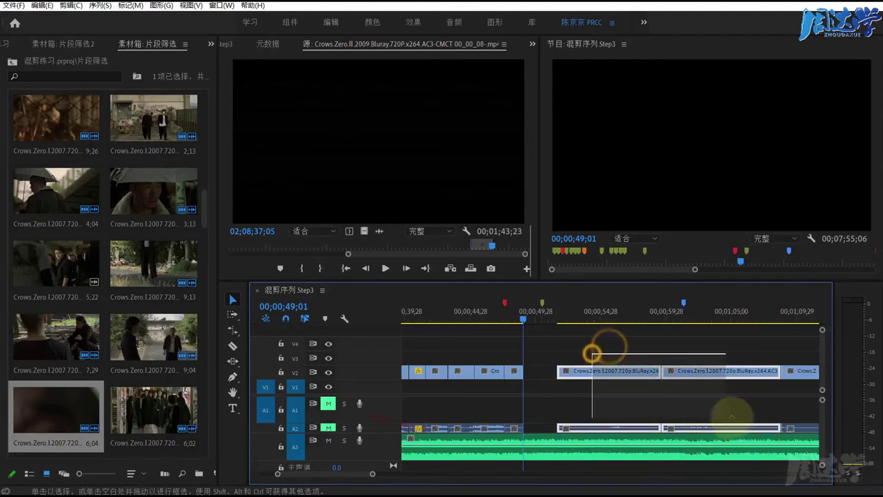
left_click_drag(700, 371, 666, 373)
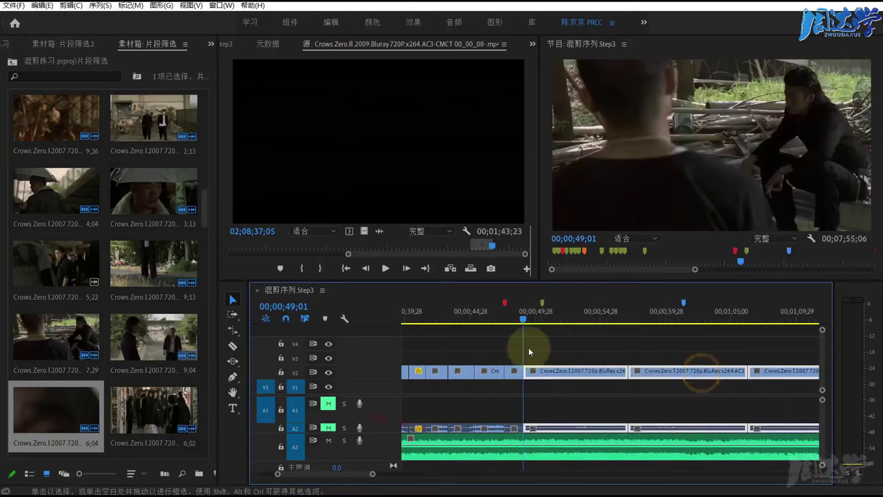
key("space")
key("space")
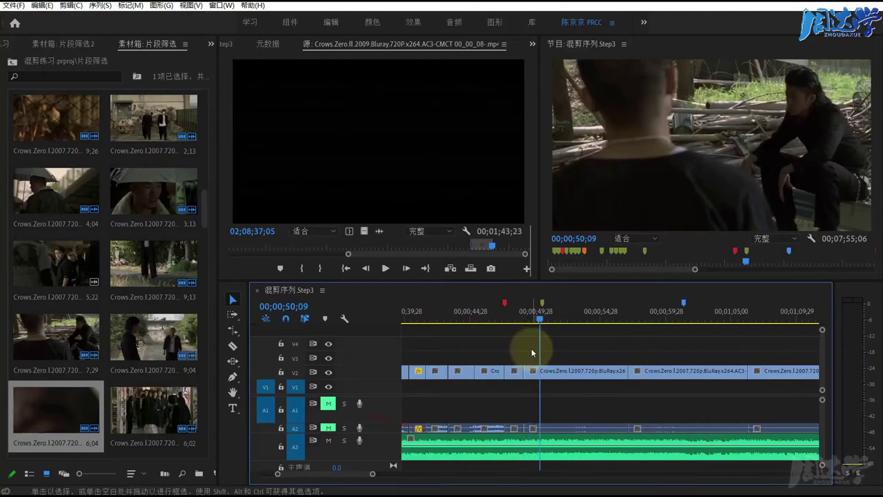
key("equal")
key("equal")
left_click(523, 319)
mouse_move(523, 318)
left_mouse_down()
mouse_move(479, 322)
mouse_move(621, 325)
mouse_move(587, 331)
left_mouse_up()
key("space")
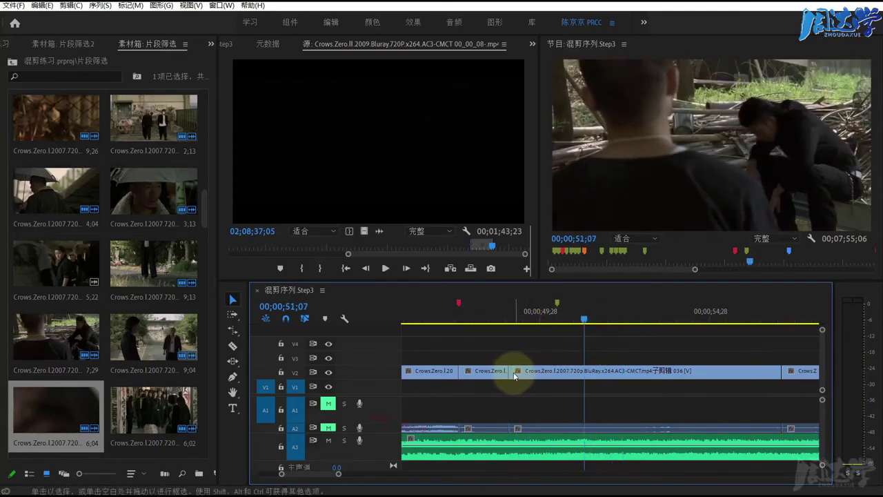
Trim both ends of the long V2 clip and move it against the previous clip.
mouse_move(511, 376)
left_mouse_down()
mouse_move(584, 373)
mouse_move(532, 371)
left_mouse_up()
left_click(610, 371)
left_click_drag(523, 312, 543, 322)
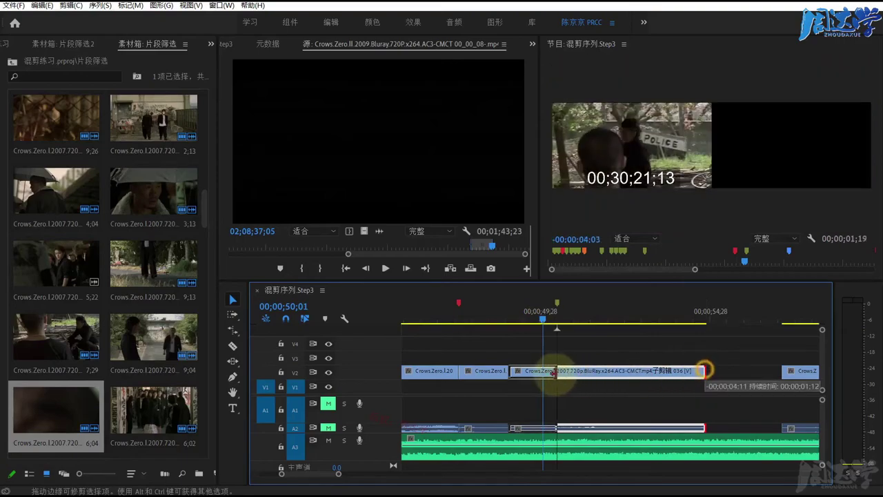
left_click_drag(704, 370, 543, 371)
key("minus")
key("minus")
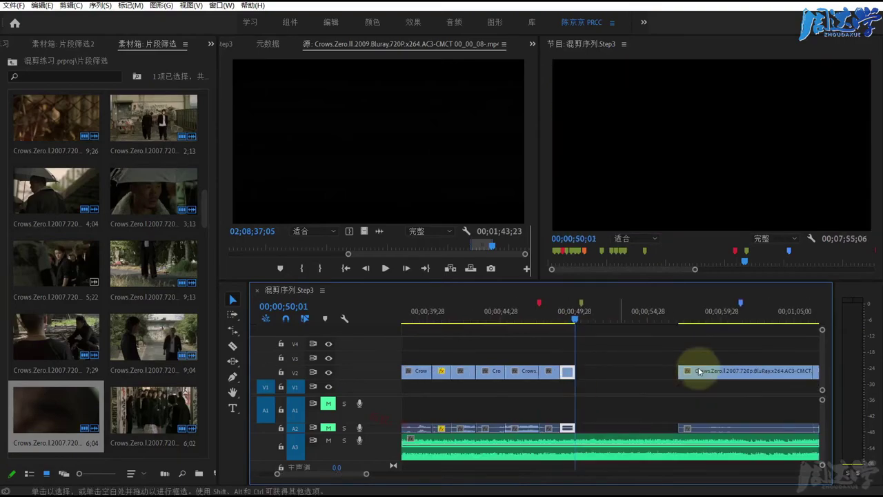
left_click_drag(711, 373, 612, 379)
Review around 50;02–53;06, shorten the V2 clip further, and butt the small clip against its end.
left_click_drag(577, 319, 626, 328)
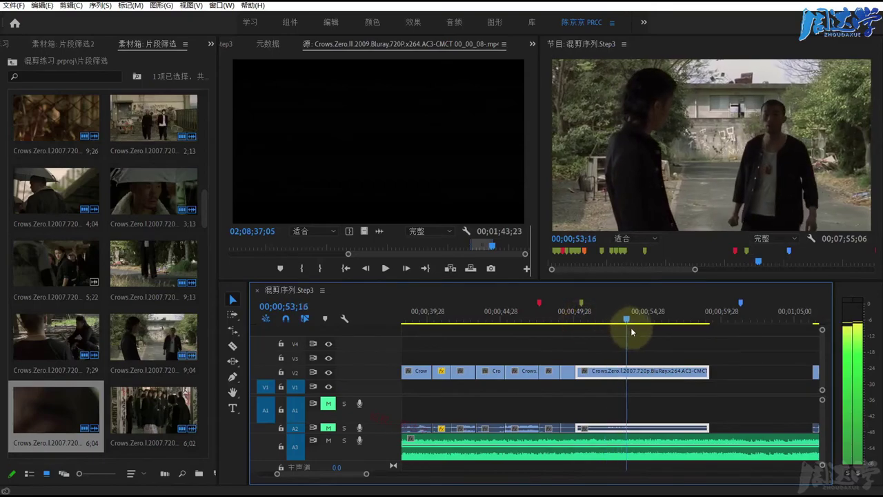
mouse_move(567, 370)
left_mouse_down()
mouse_move(724, 376)
mouse_move(680, 370)
left_mouse_up()
left_click(577, 320)
left_click_drag(577, 319, 608, 321)
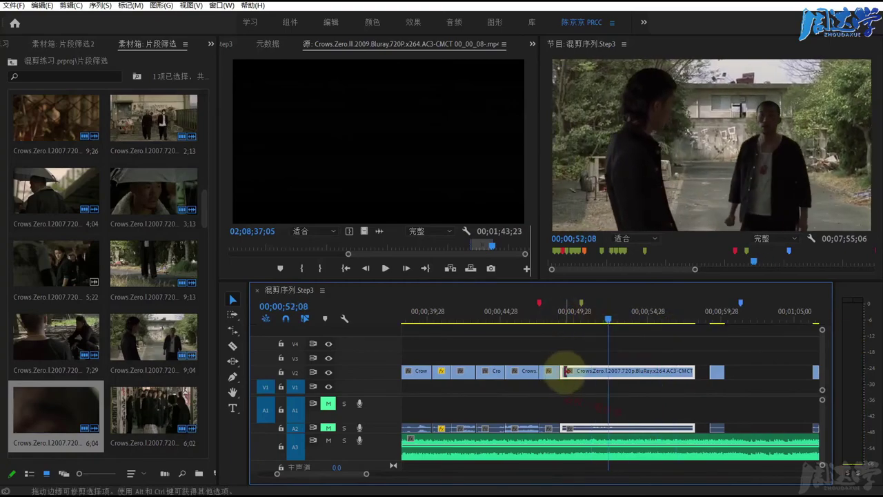
left_click_drag(567, 371, 612, 371)
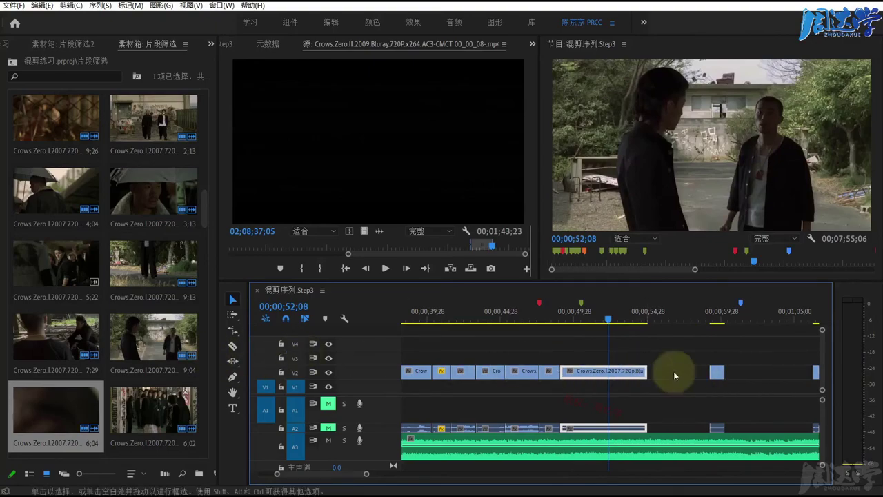
left_click_drag(715, 372, 655, 381)
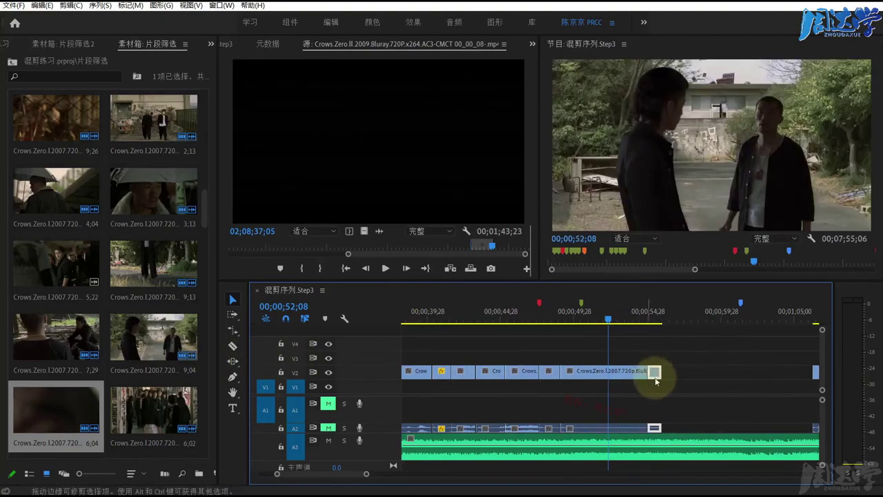
Trim the last short V2 clip's in-point and slide it left against the preceding clips.
scroll(707, 367, "down", 2, "alt")
left_click_drag(794, 373, 695, 373)
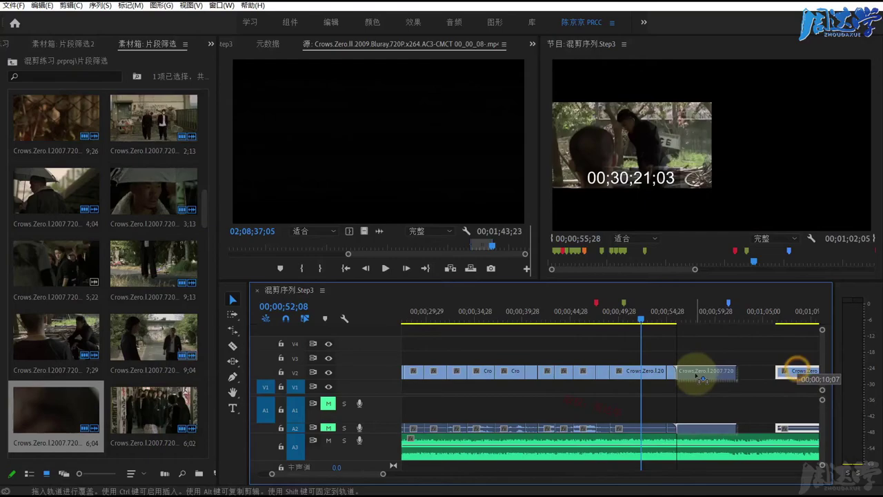
mouse_move(673, 320)
left_mouse_down()
mouse_move(703, 328)
mouse_move(682, 329)
left_mouse_up()
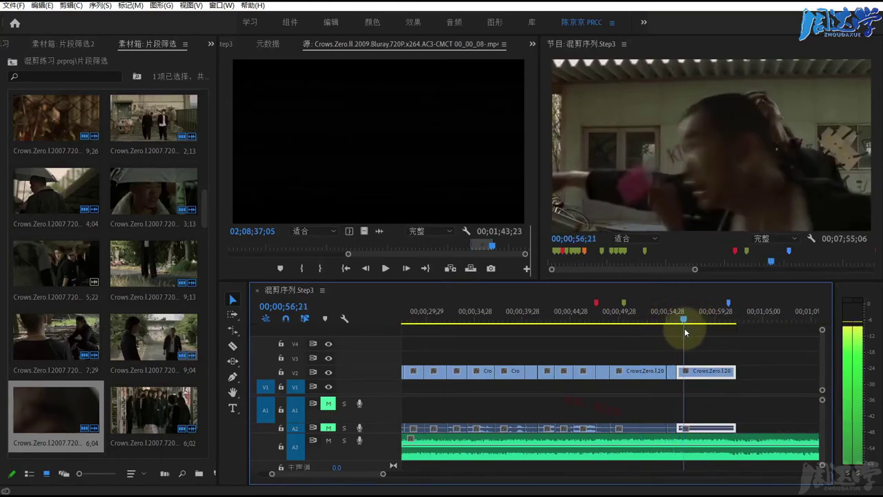
mouse_move(696, 373)
left_mouse_down()
mouse_move(759, 376)
mouse_move(704, 372)
left_mouse_up()
left_click_drag(704, 319, 730, 319)
left_click(703, 371)
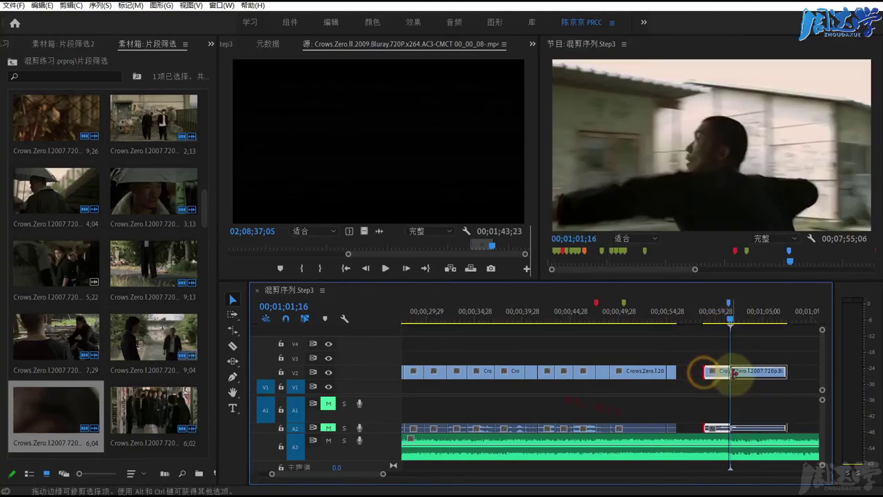
left_click_drag(734, 373, 708, 373)
left_click(684, 316)
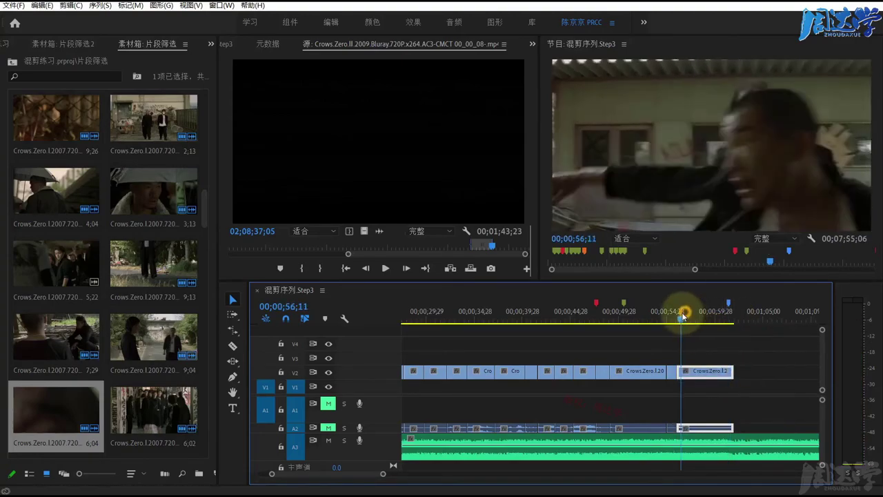
mouse_move(683, 316)
left_mouse_down()
mouse_move(695, 317)
mouse_move(689, 323)
left_mouse_up()
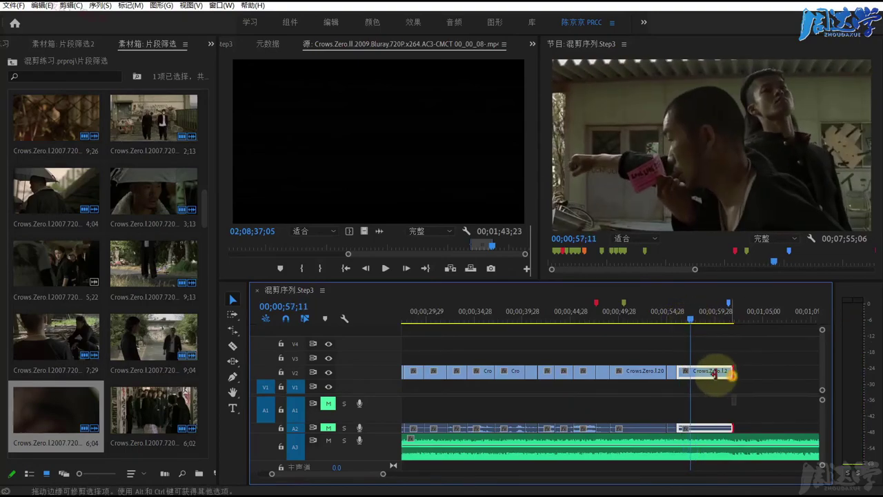
left_click_drag(714, 374, 647, 373)
Rate-stretch the closing clip at 51;22 down to 00;00;01;12.
left_click(639, 314)
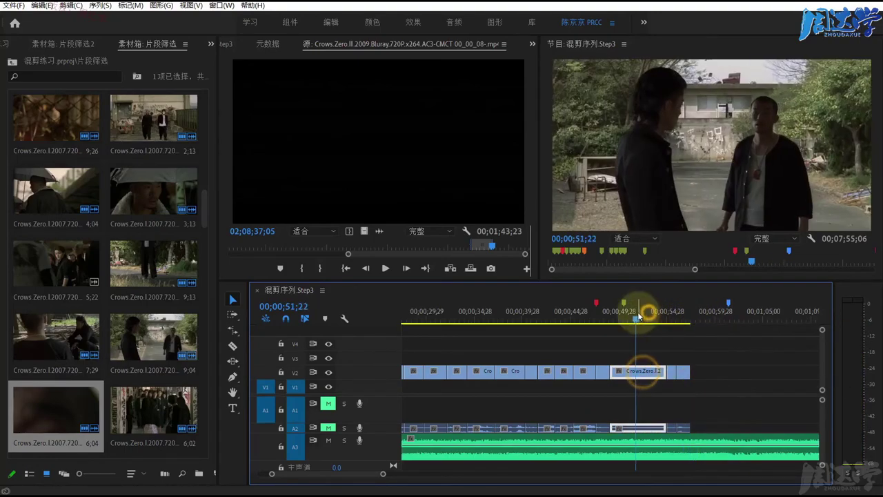
left_click(232, 330)
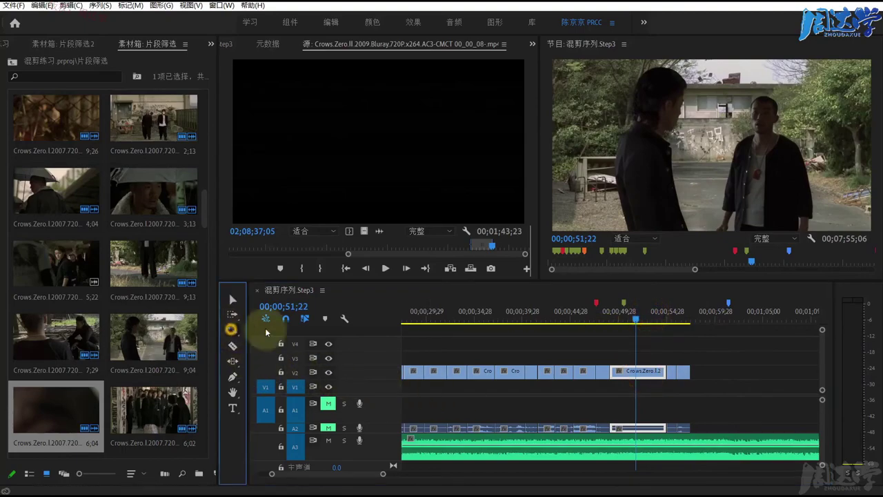
left_click(662, 372)
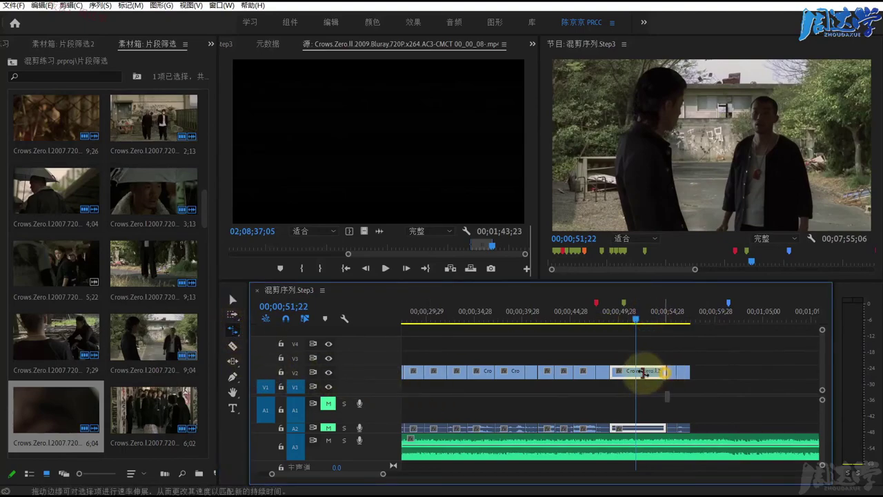
mouse_move(643, 372)
left_mouse_down()
mouse_move(625, 373)
mouse_move(684, 375)
mouse_move(639, 374)
left_mouse_up()
key("v")
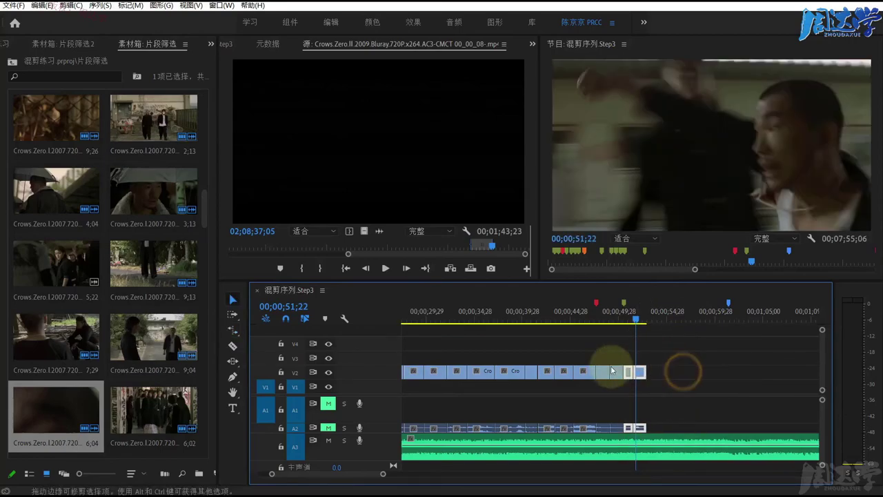
Try speeding up the preceding Crows clip, undo it, then rate-stretch the next clip to 00;00;01;02.
key("=")
left_click_drag(596, 309, 573, 311)
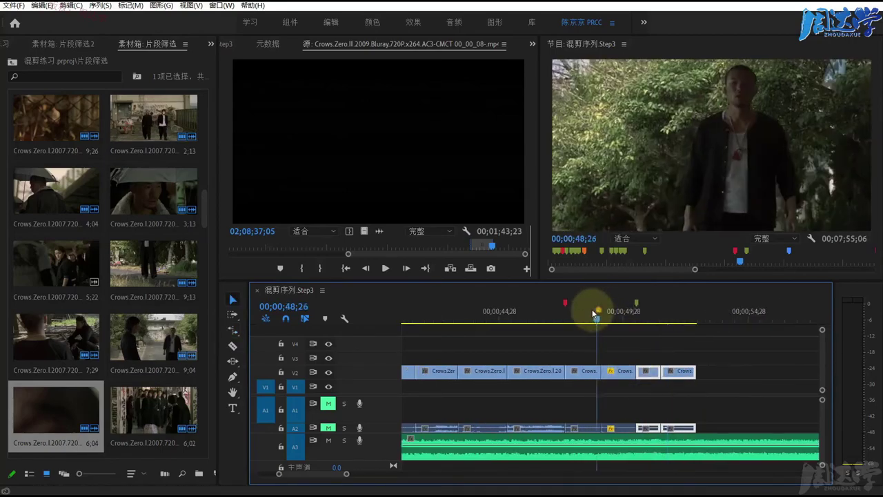
left_click(583, 371)
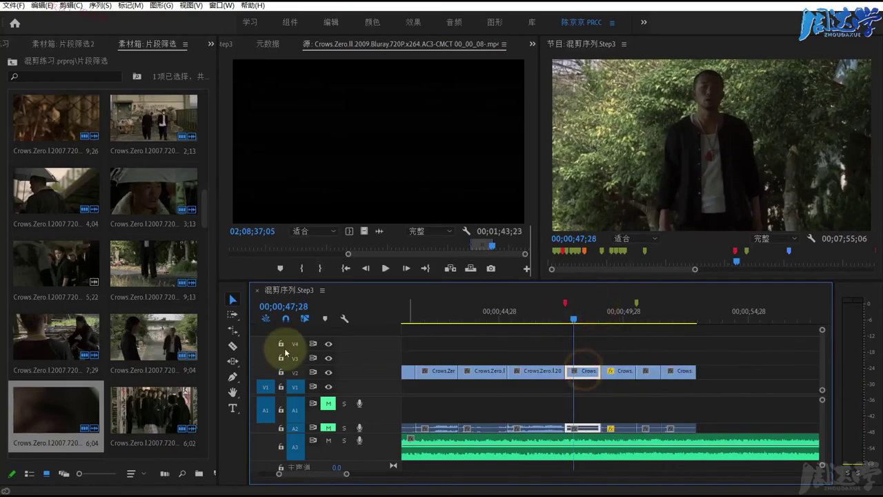
left_click(225, 335)
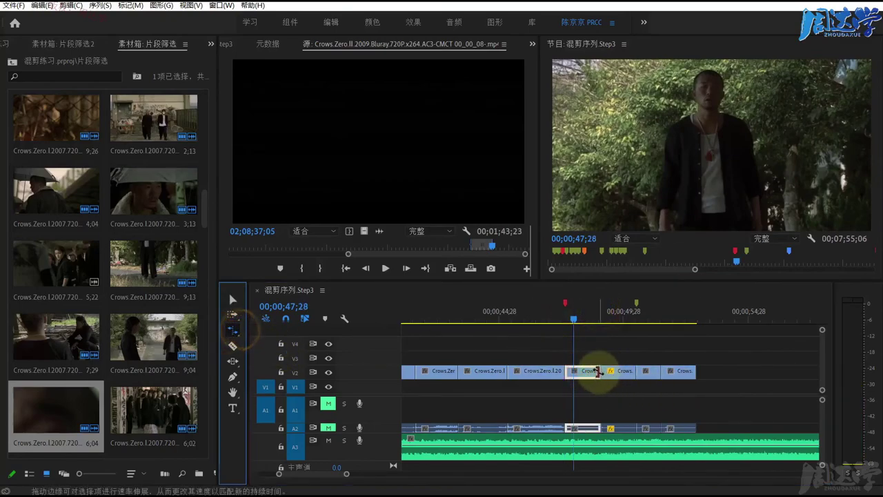
left_click_drag(599, 372, 582, 371)
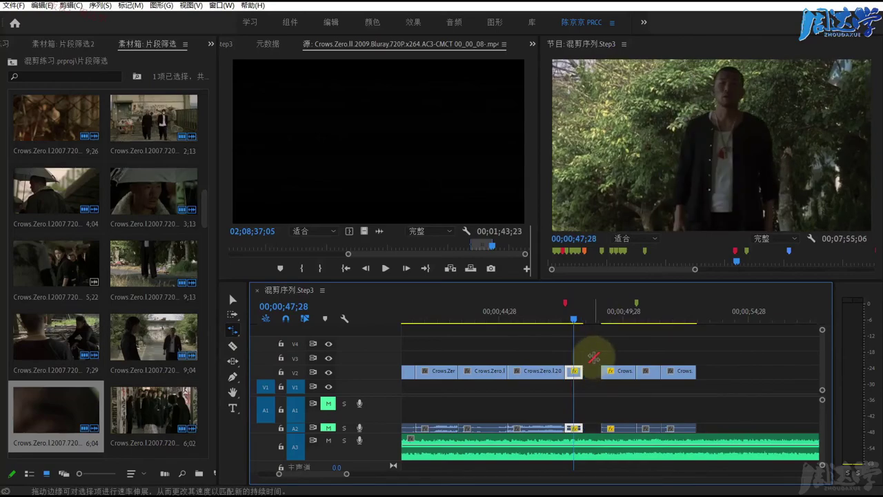
key("ctrl+z")
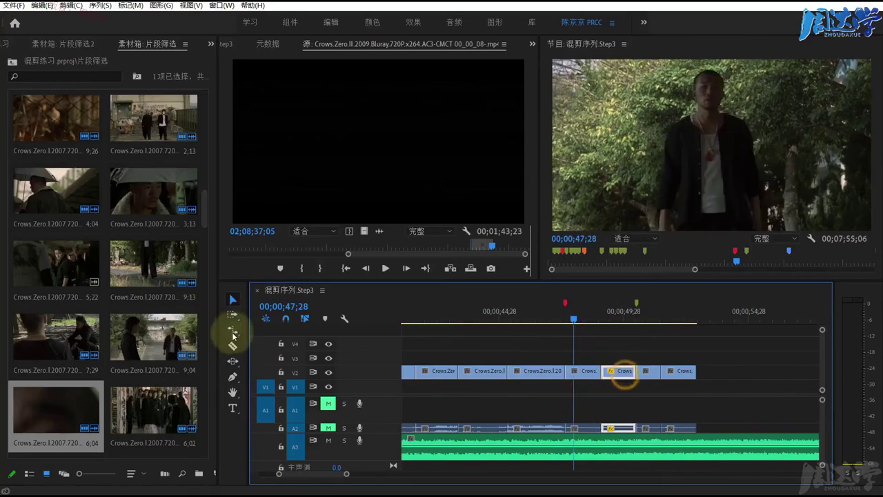
left_click(233, 336)
mouse_move(632, 373)
left_mouse_down()
mouse_move(622, 373)
mouse_move(670, 371)
left_mouse_up()
left_click(232, 330)
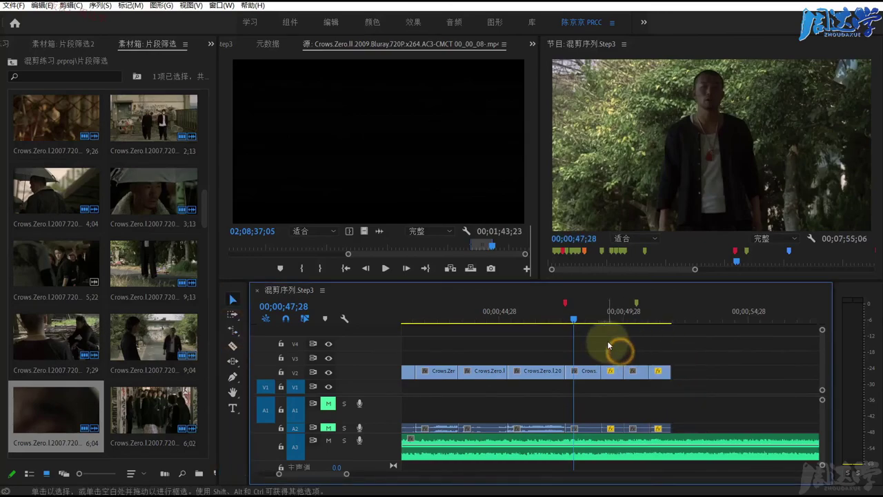
Nest the last three clips and their audio into 嵌套序列 1.
left_click_drag(611, 345, 679, 379)
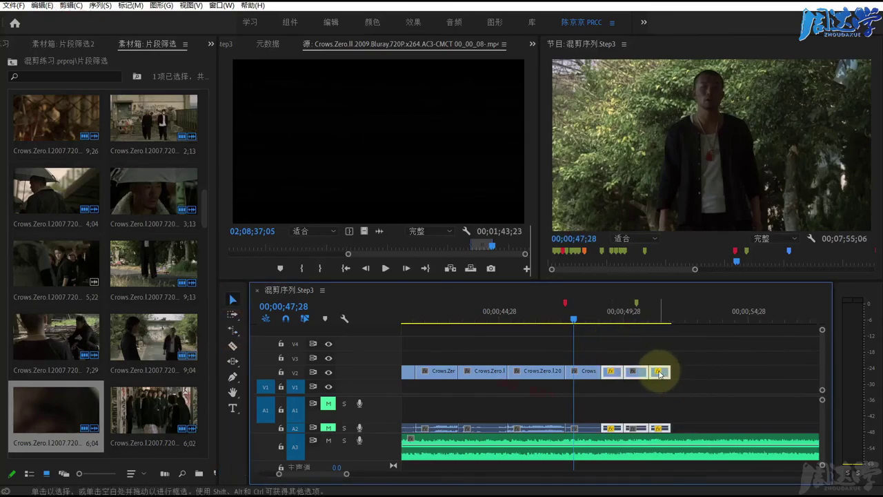
right_click(660, 374)
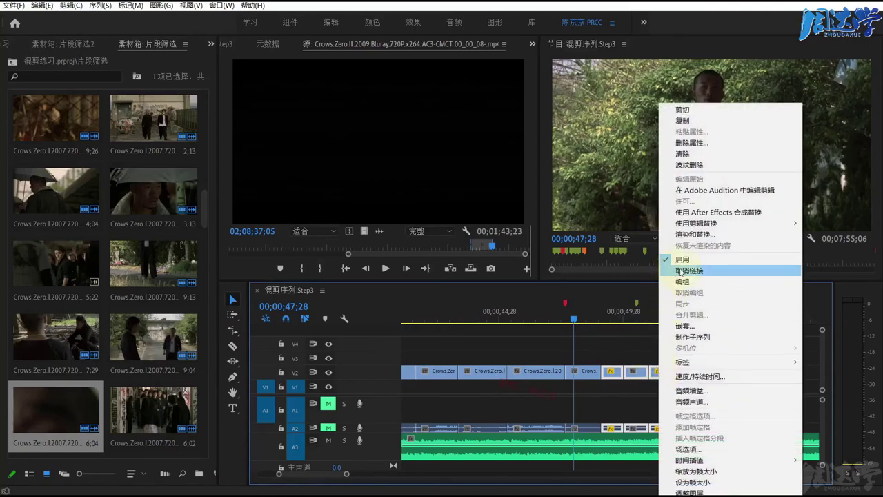
left_click(687, 328)
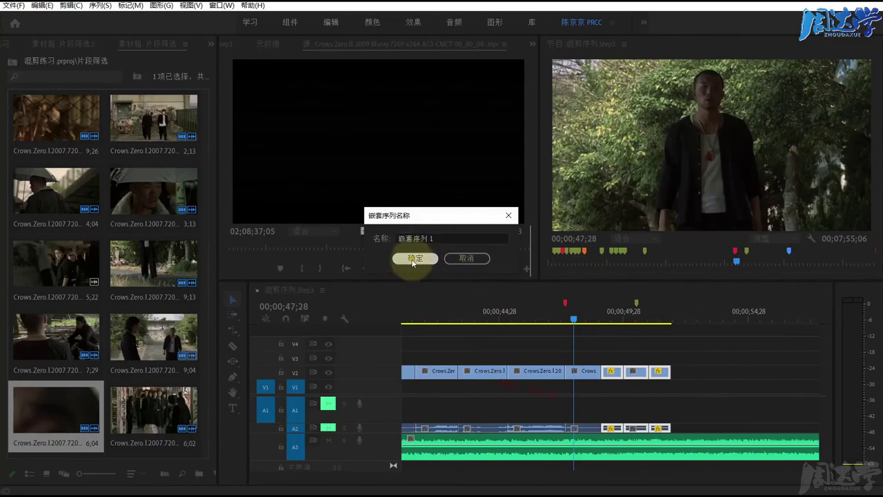
left_click(412, 260)
Rate-stretch the green nested clip shorter so it plays faster.
left_click(635, 370)
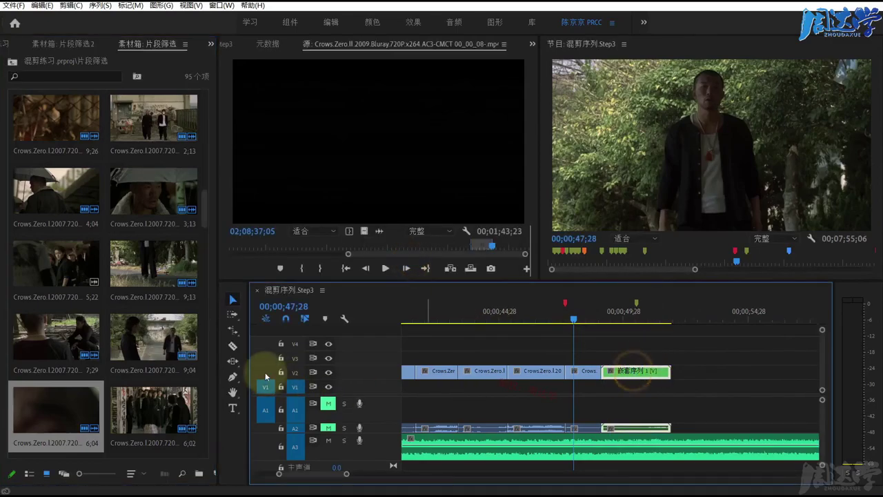
left_click(233, 330)
left_click_drag(670, 370, 637, 370)
key("v")
left_click_drag(583, 312, 559, 318)
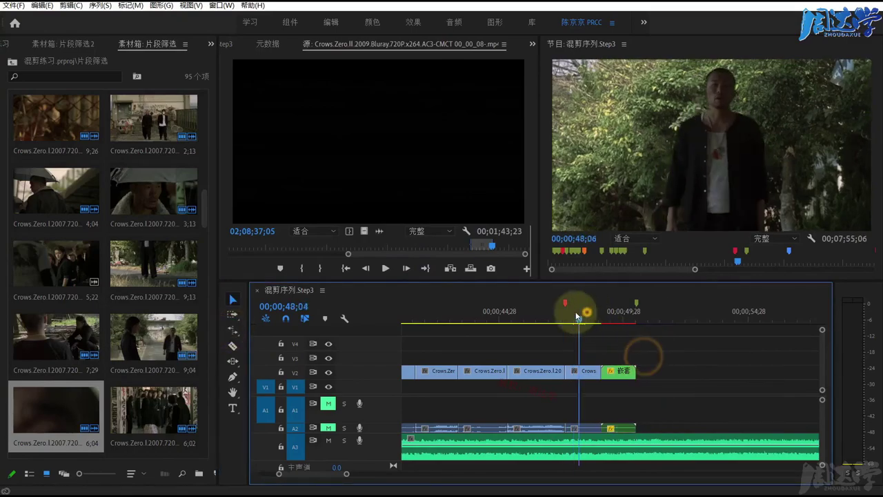
key("space")
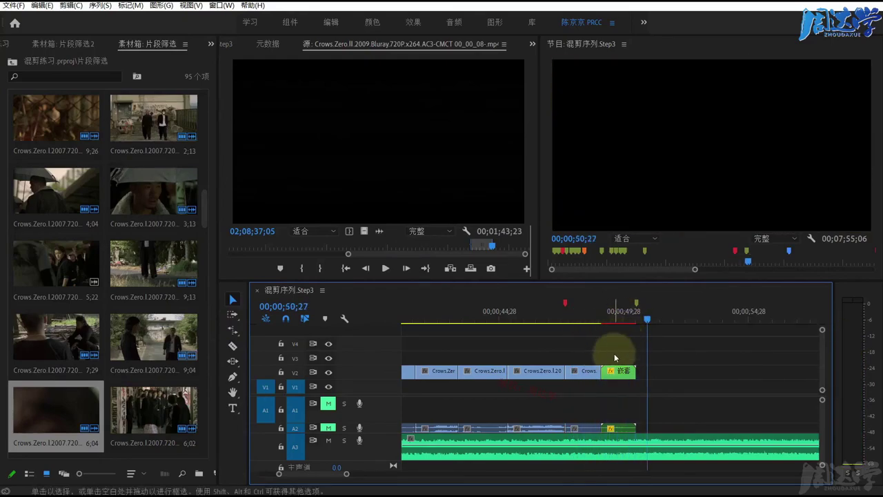
left_click(616, 319)
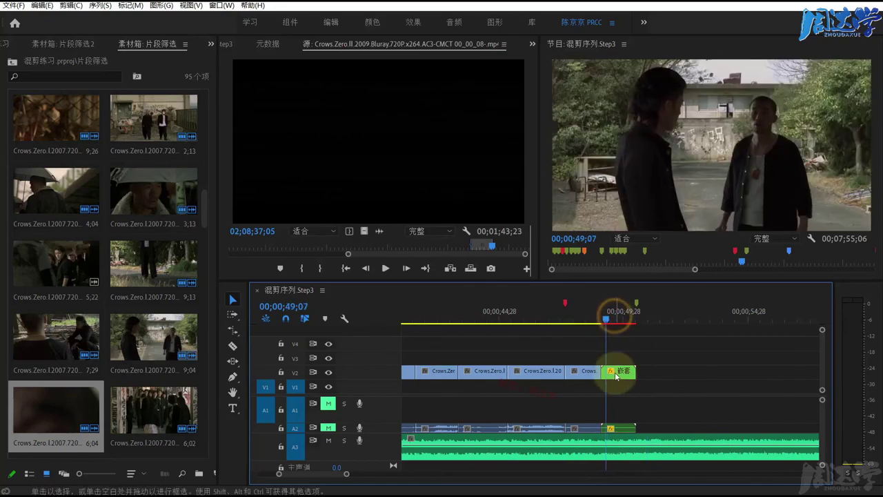
scroll(145, 345, "up", 3)
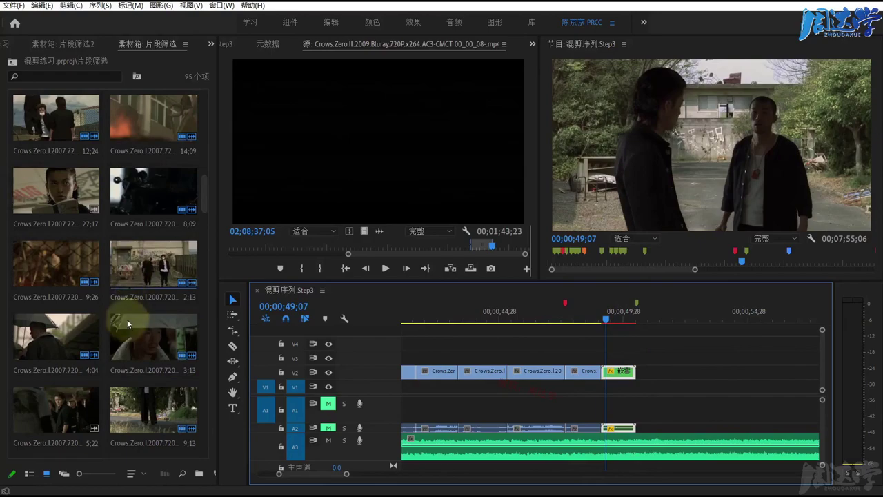
scroll(139, 352, "down", 1)
scroll(62, 319, "down", 1)
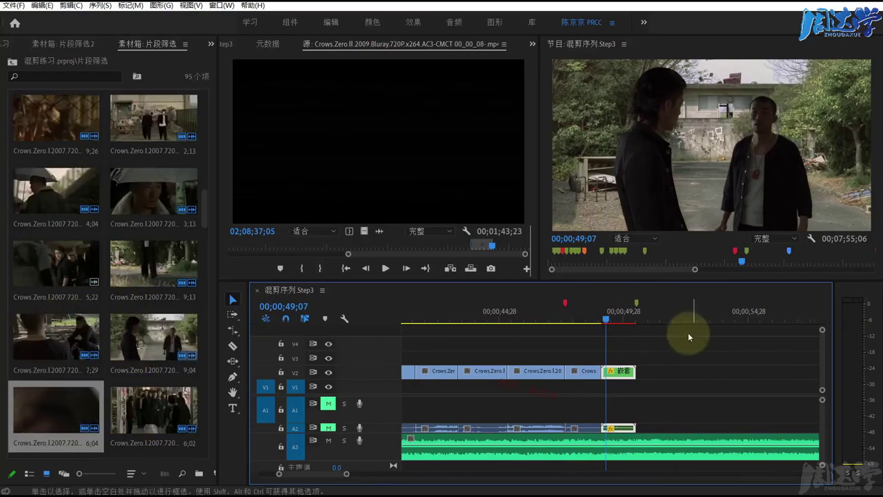
left_click_drag(610, 324, 559, 322)
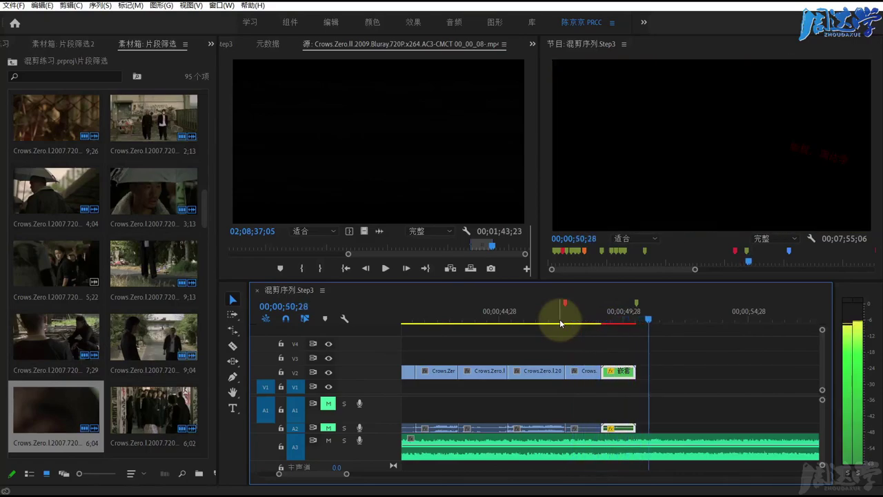
key("minus")
left_click(632, 322)
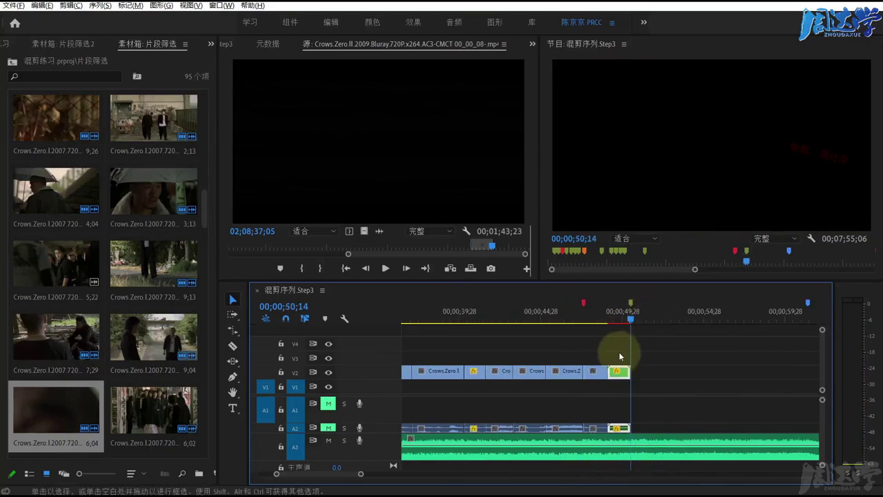
key("minus")
key("minus")
key("minus")
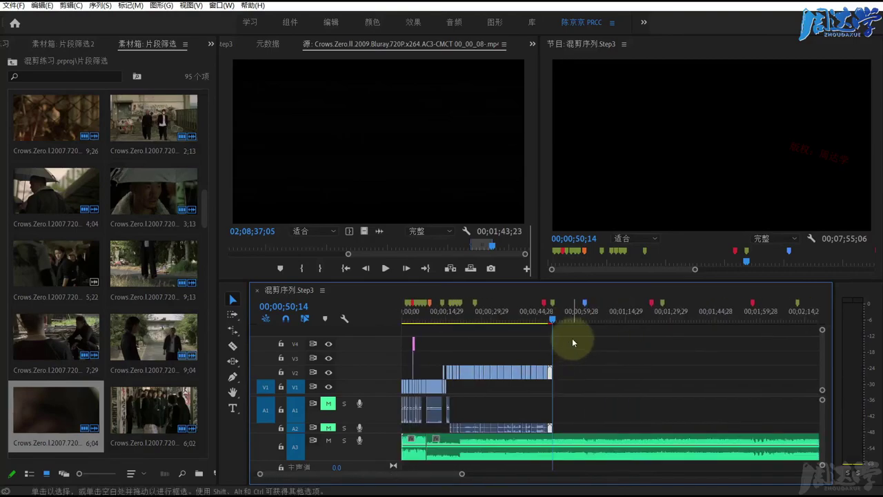
left_click_drag(454, 314, 552, 319)
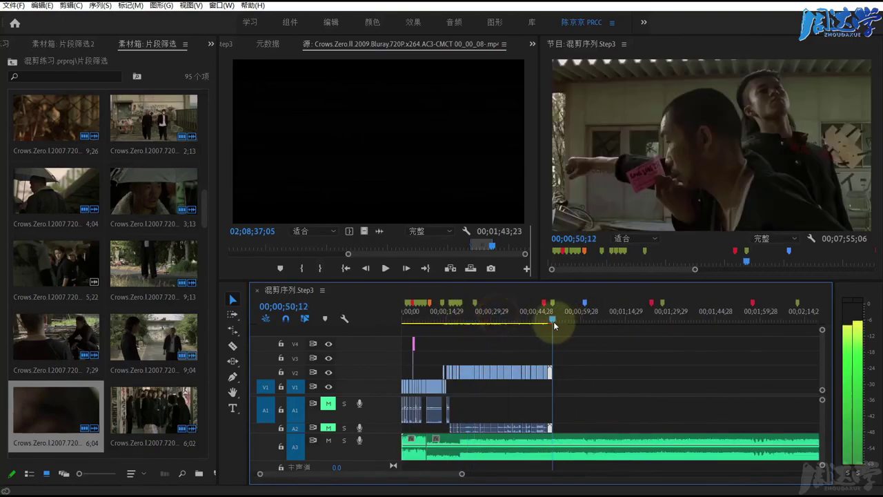